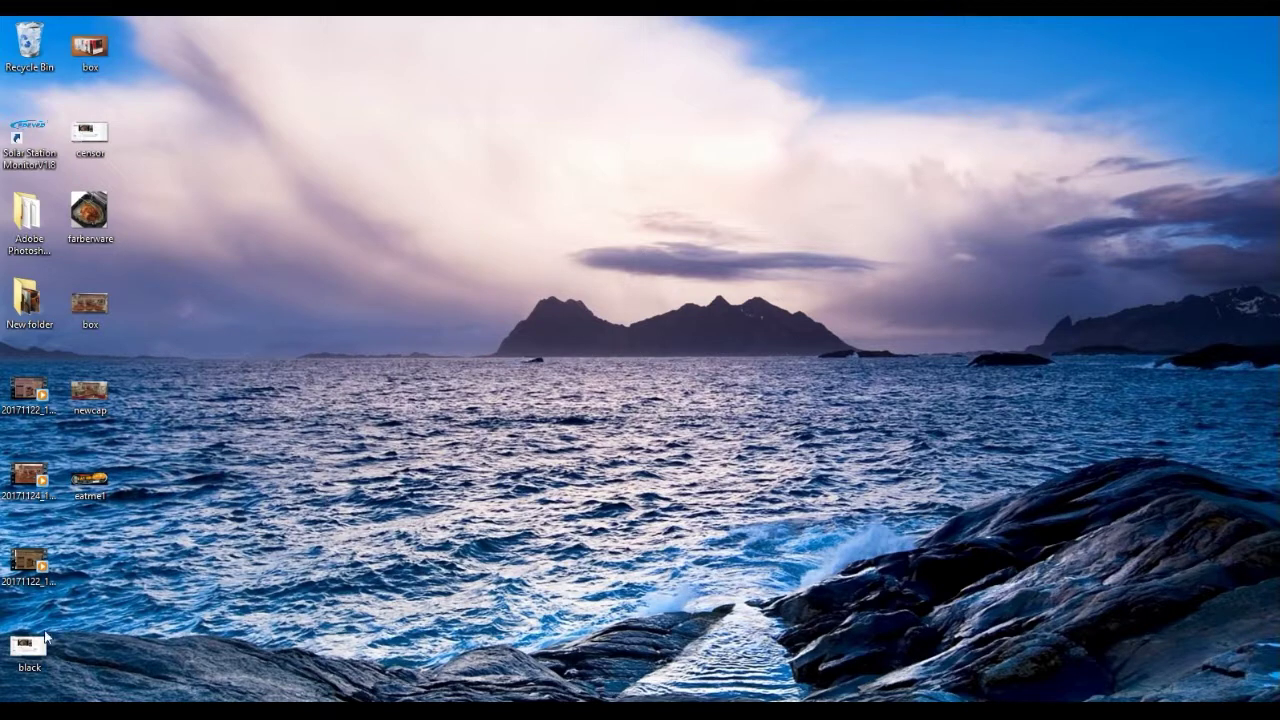
Open Device Manager and expand the Ports (COM & LPT) category to list the connected serial ports
key(super)
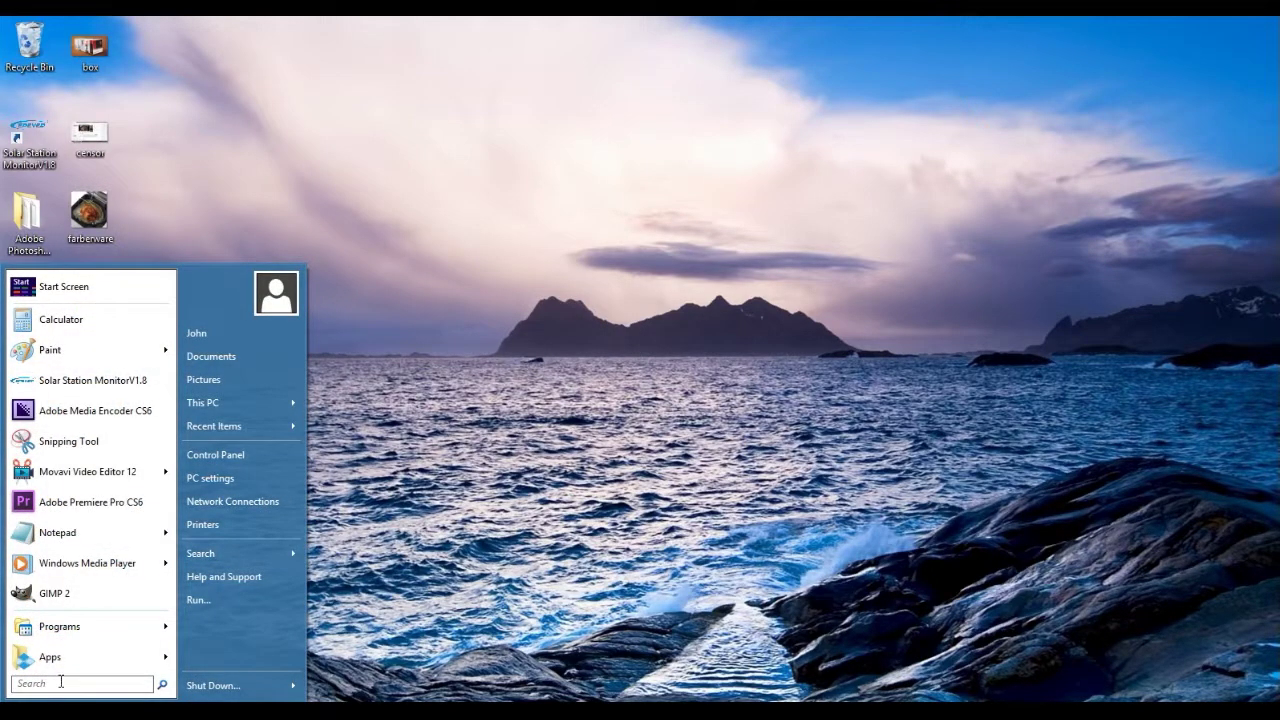
text(d)
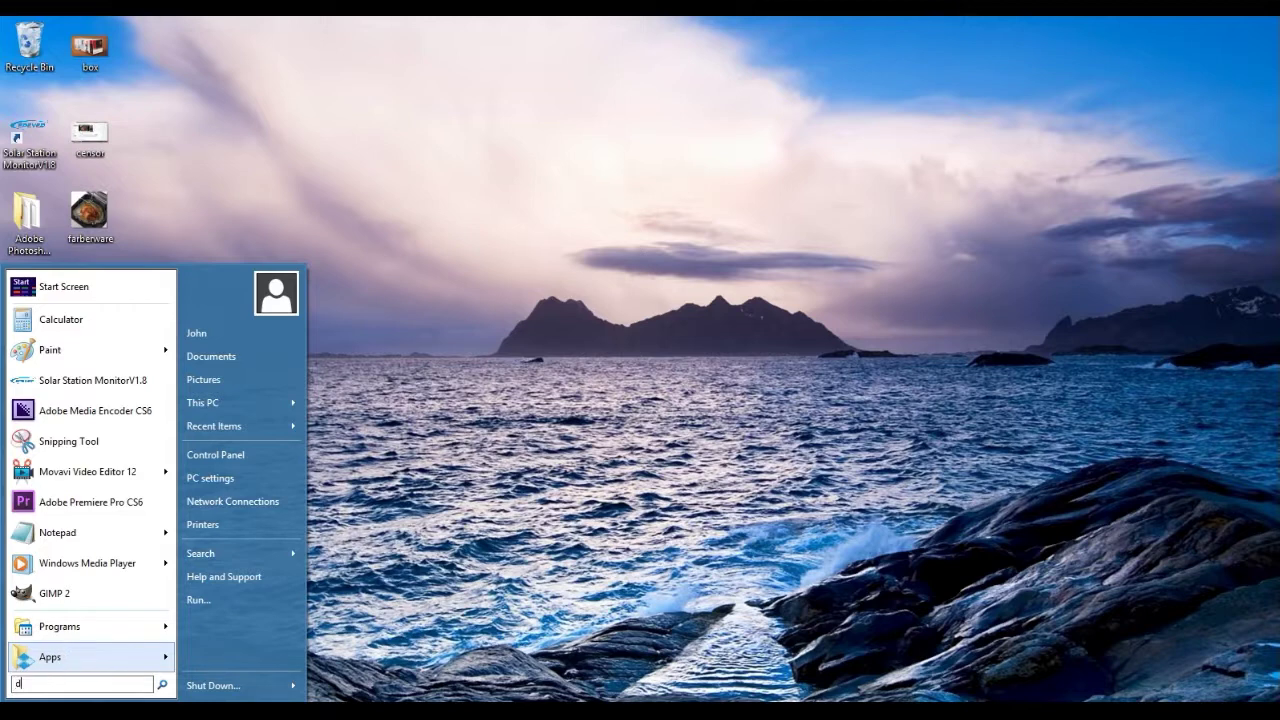
text(evice)
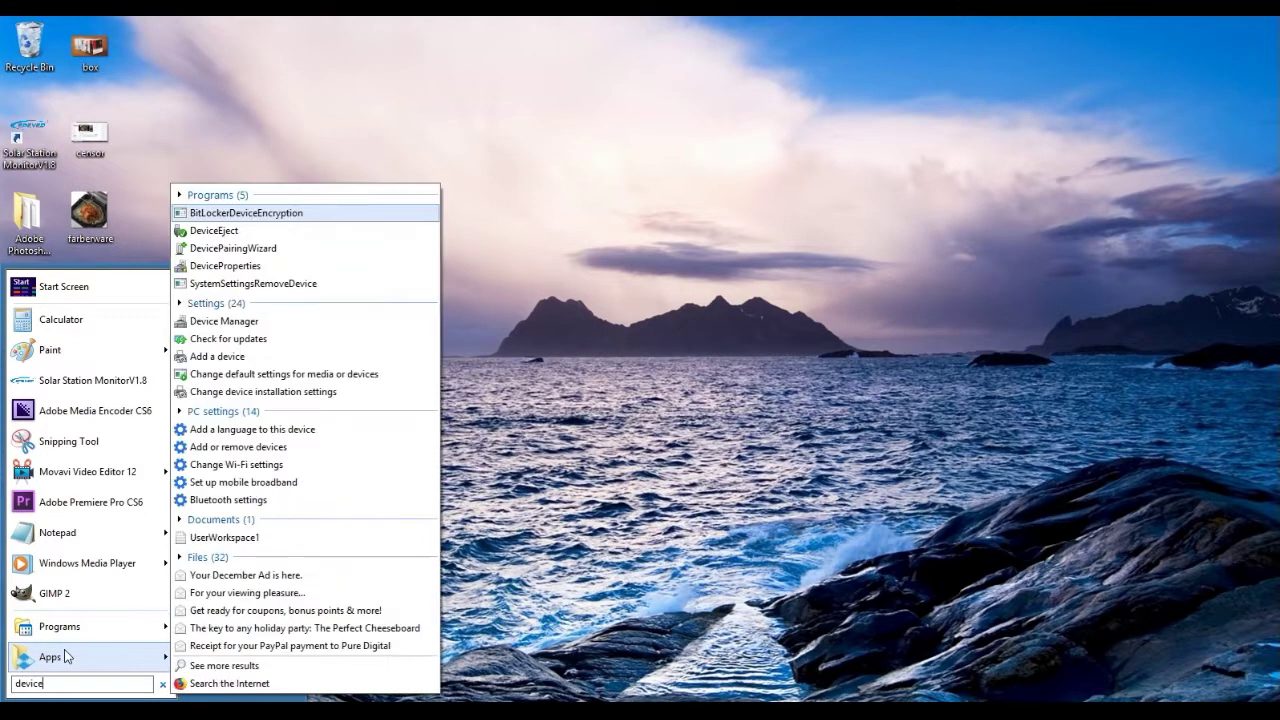
click(230, 319)
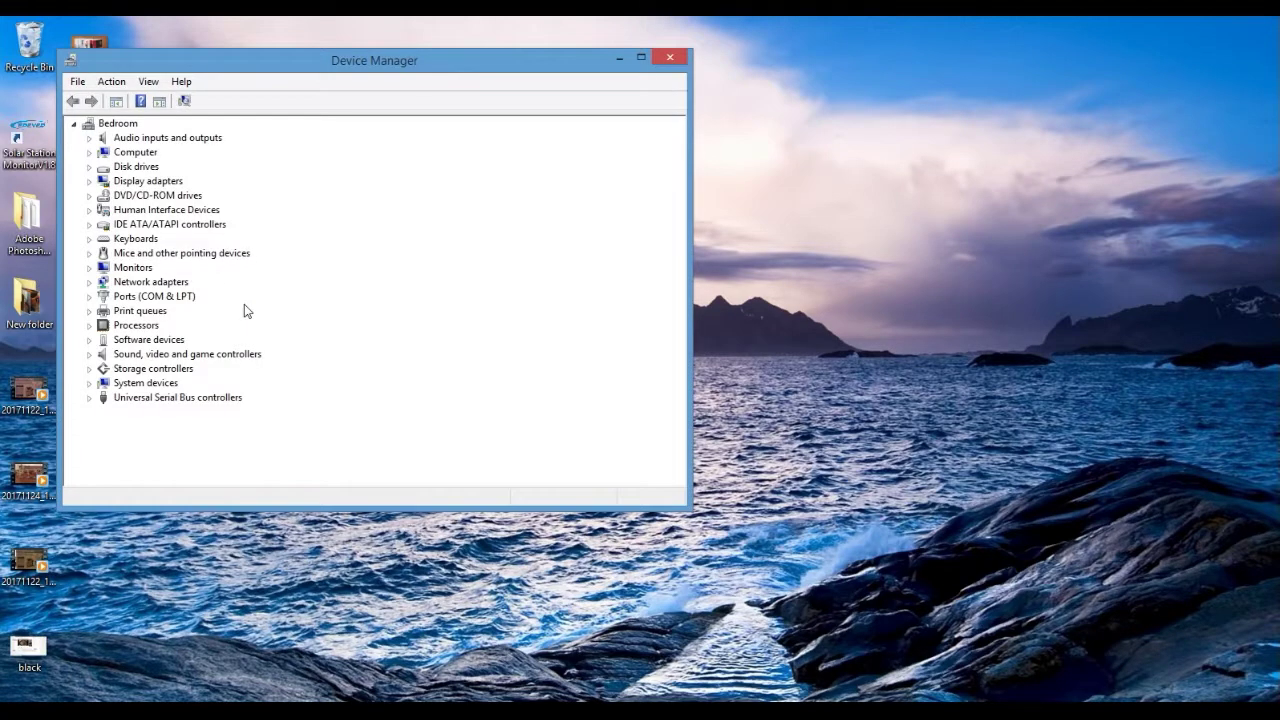
click(89, 297)
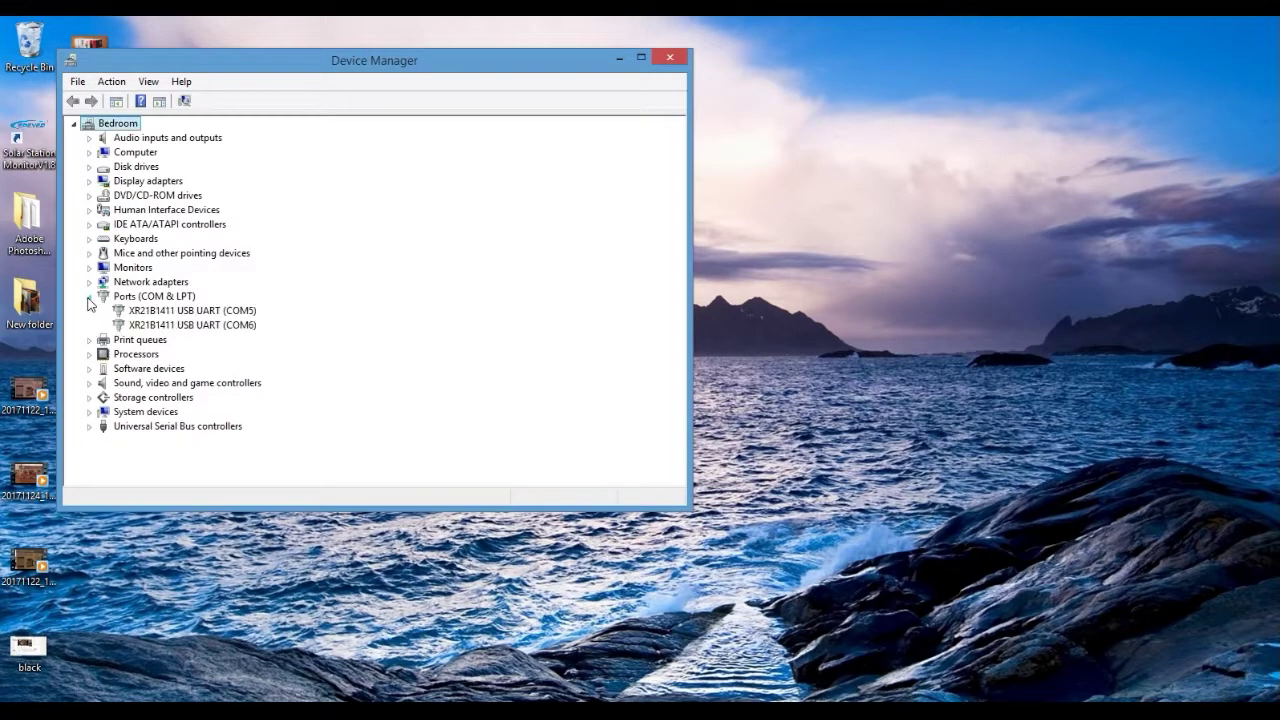
Check the port settings and available bits-per-second rates of the XR21B1411 USB UART (COM6) device, and close Device Manager
click(138, 326)
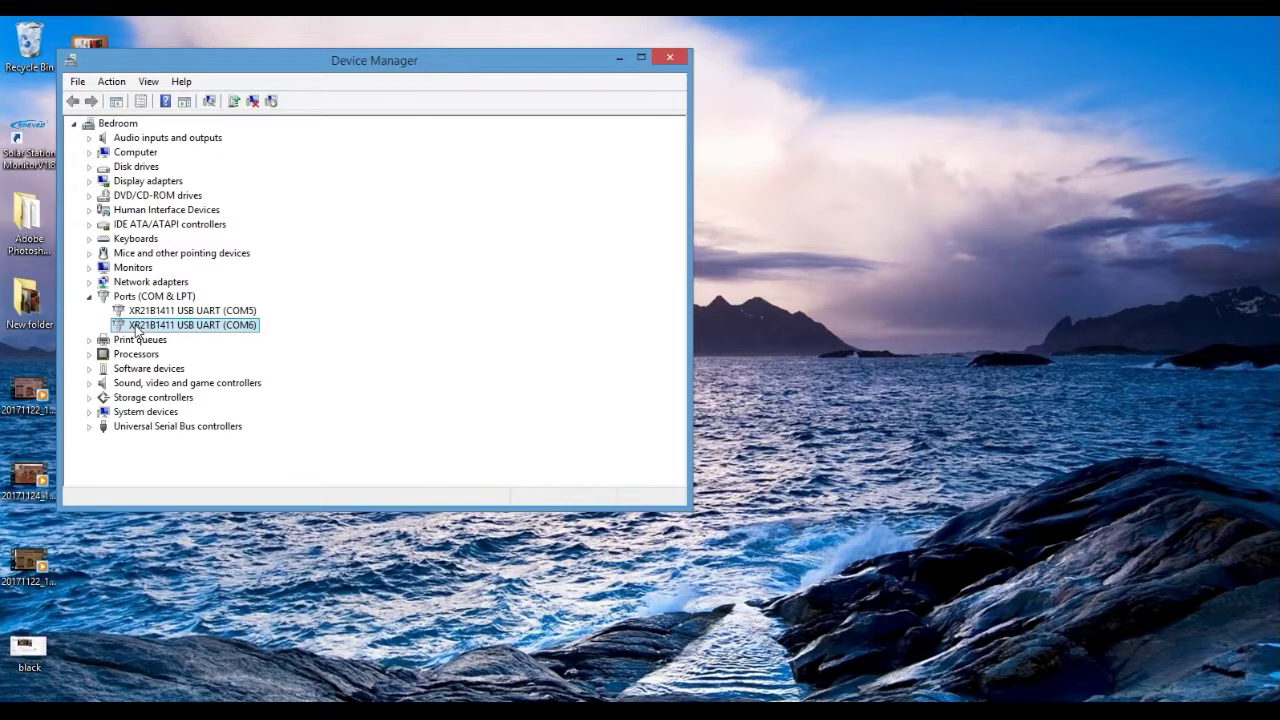
right_click(137, 329)
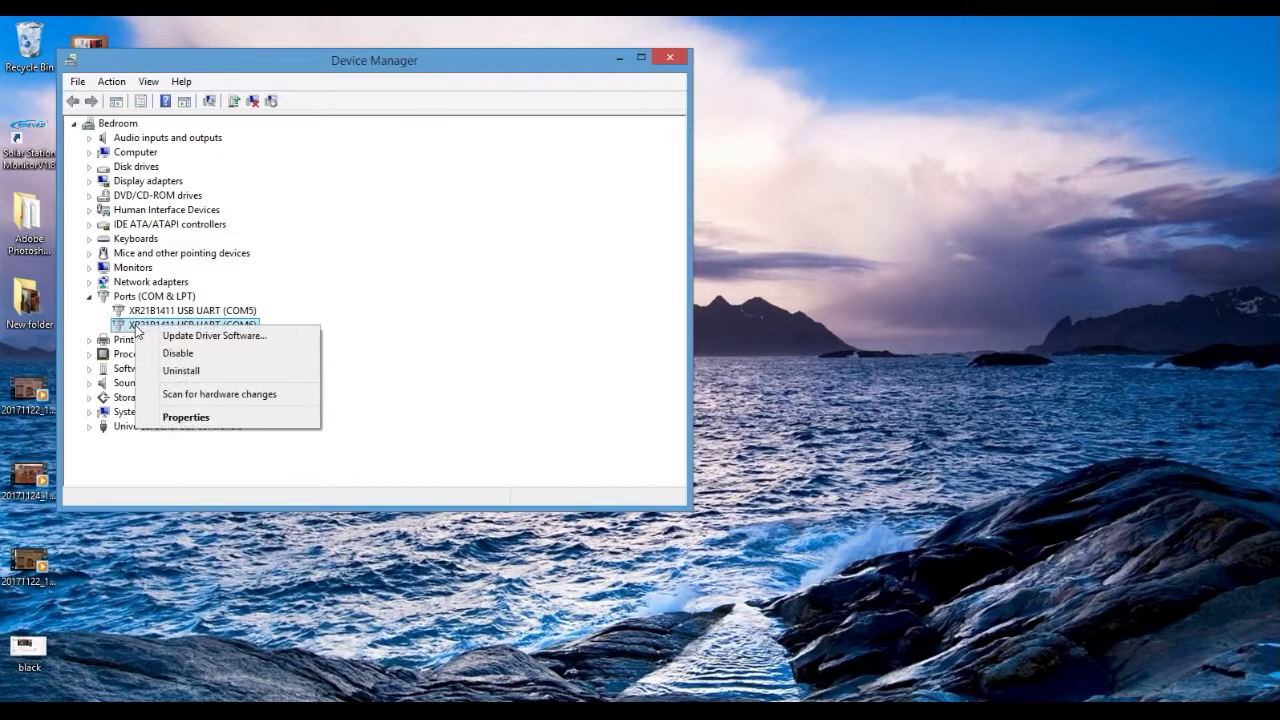
click(186, 417)
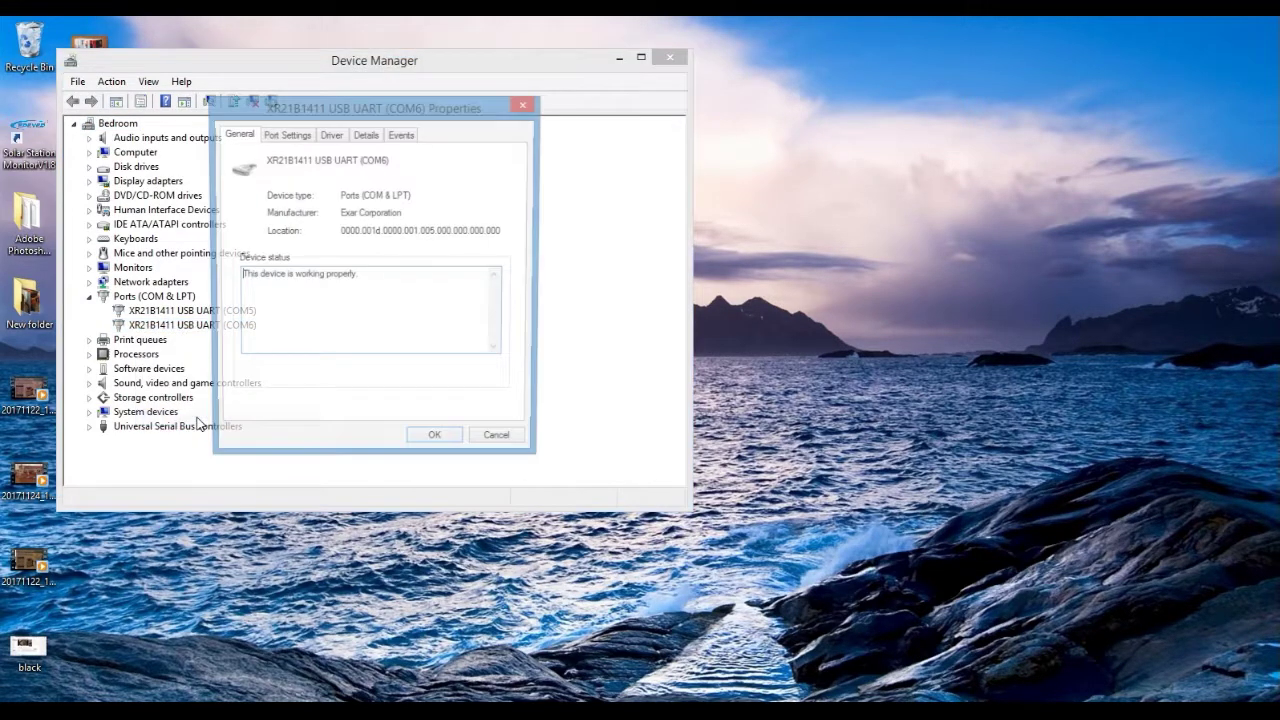
click(288, 136)
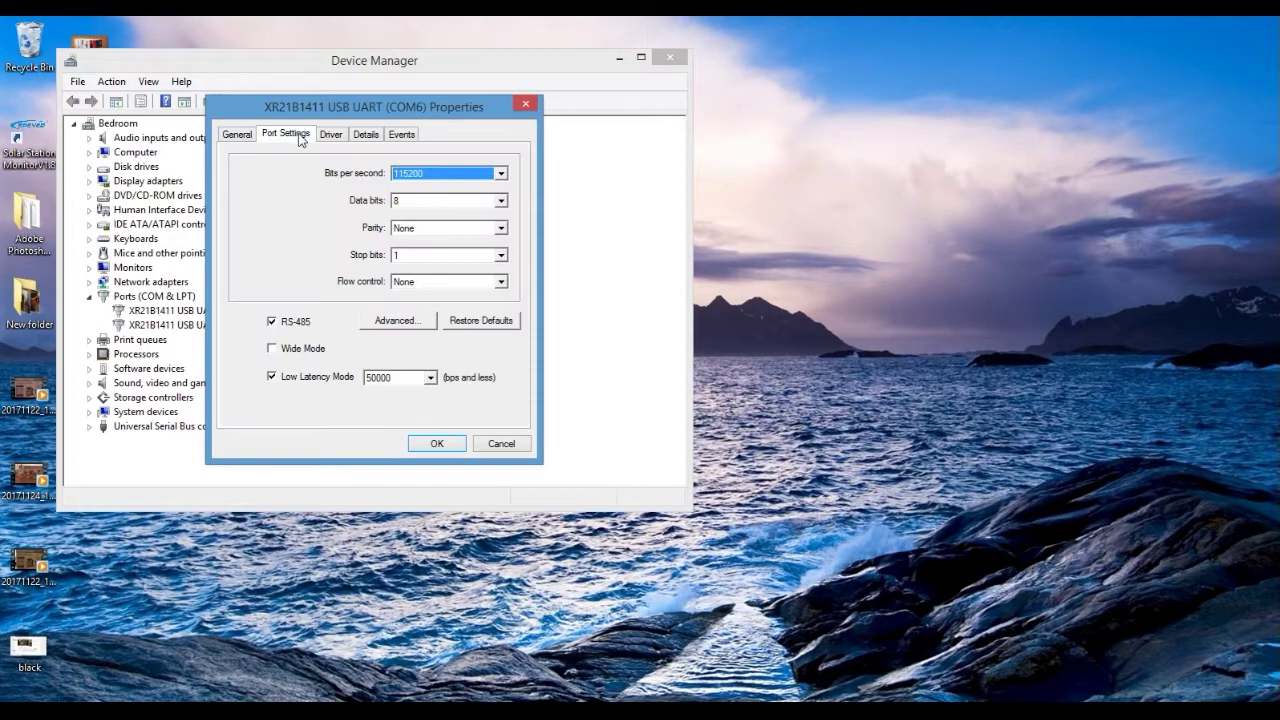
click(501, 175)
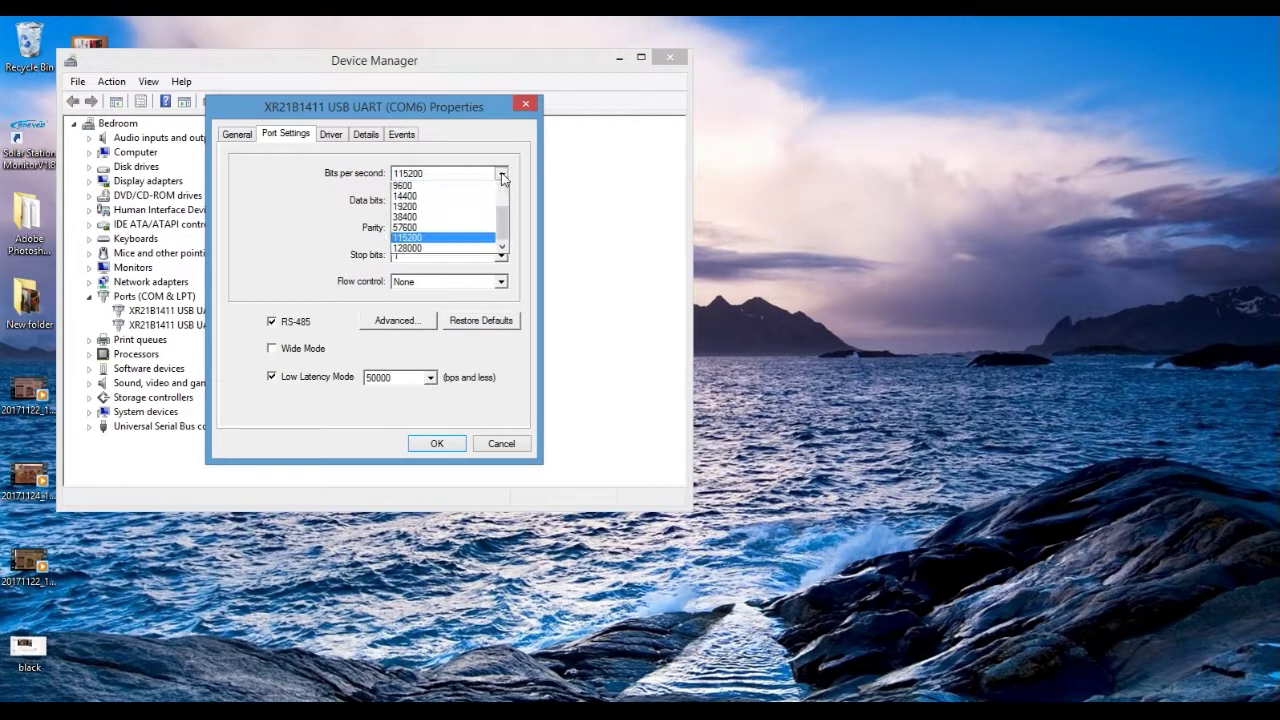
click(502, 176)
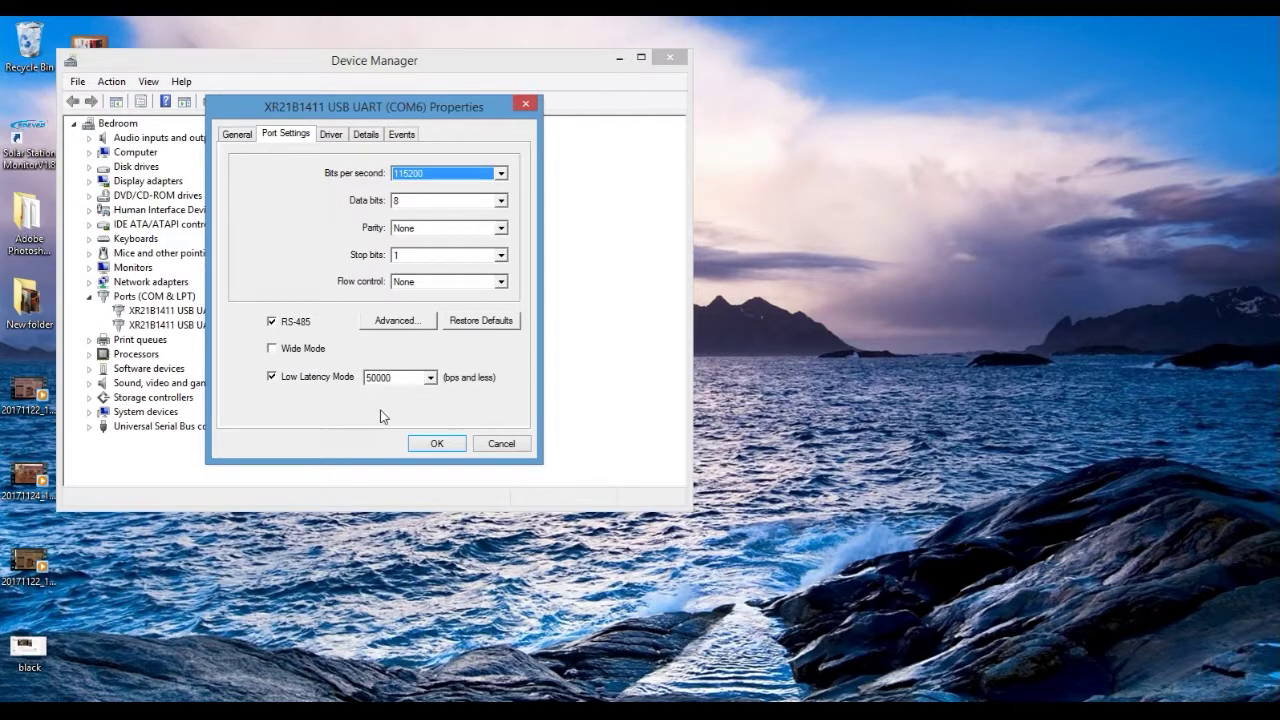
click(440, 445)
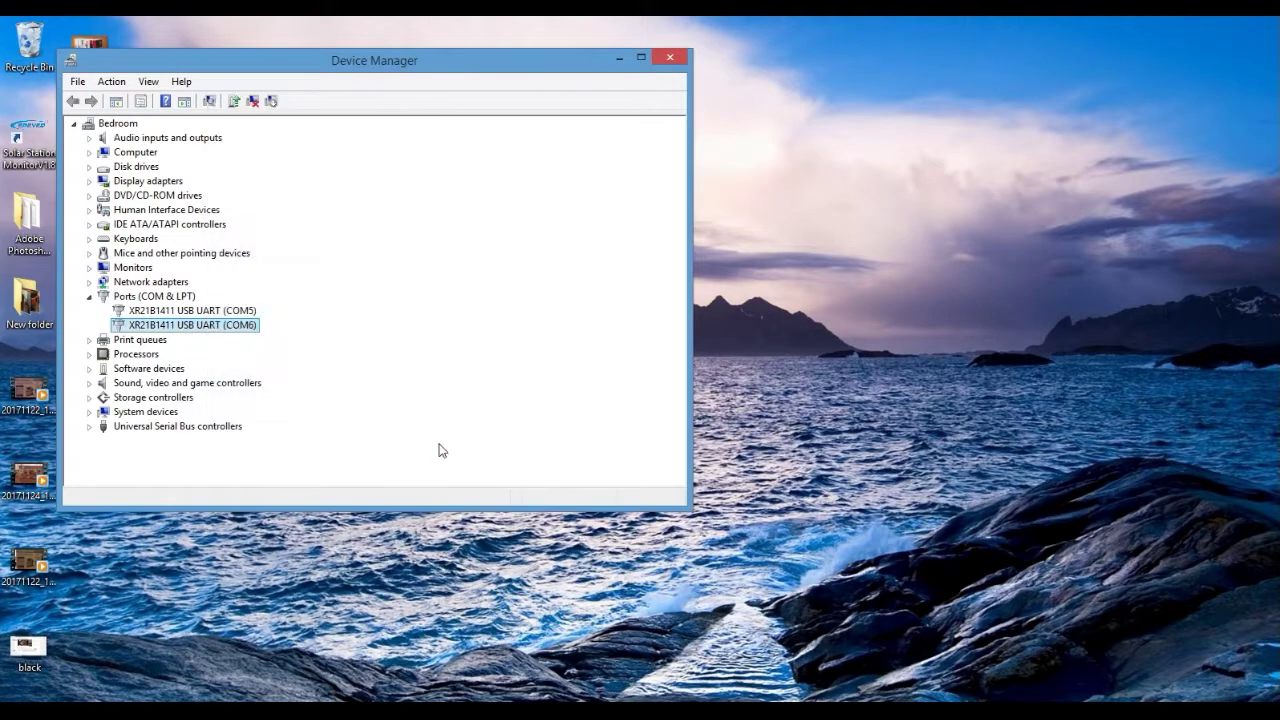
click(669, 57)
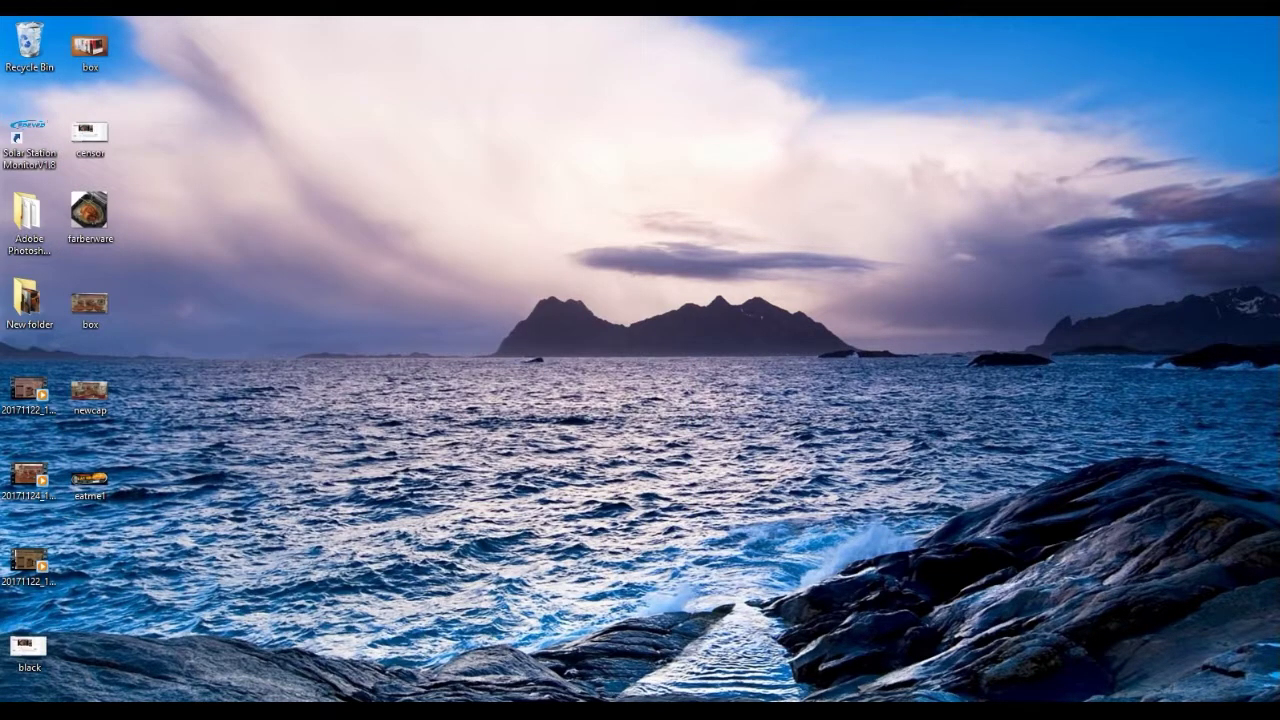
Launch Solar Station Monitor V1.8 and maximize its window
key(super)
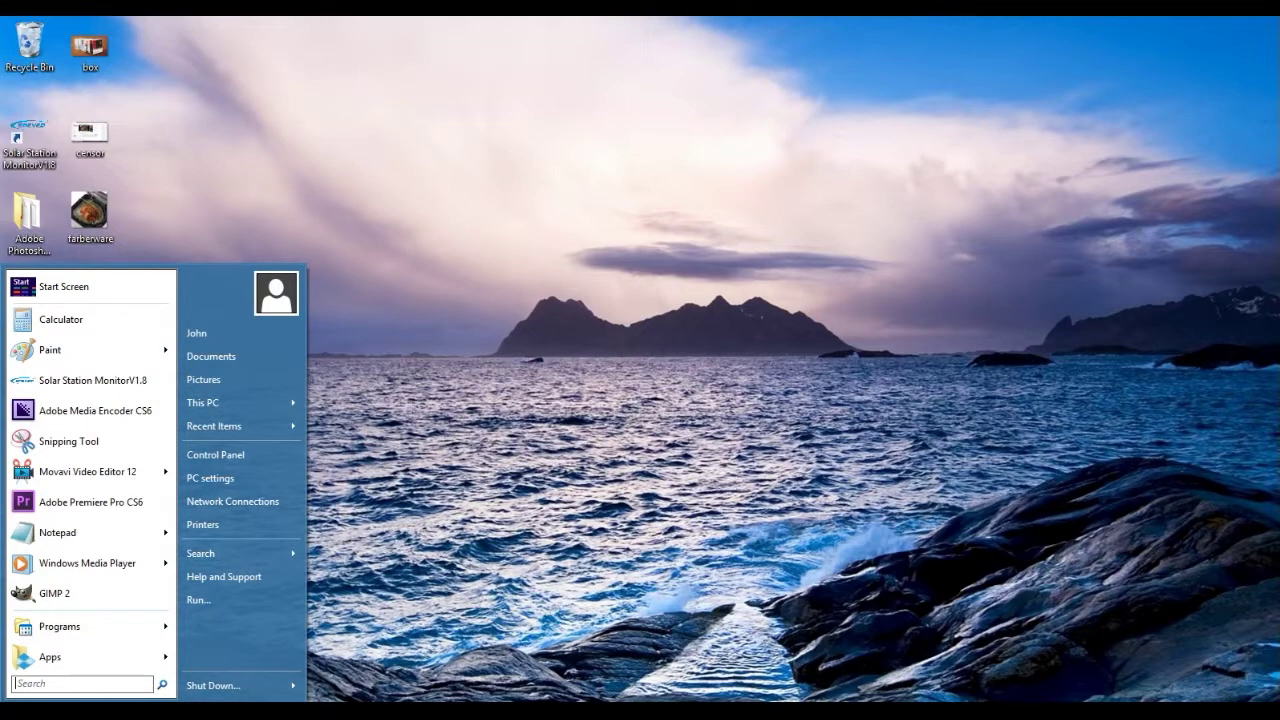
click(122, 388)
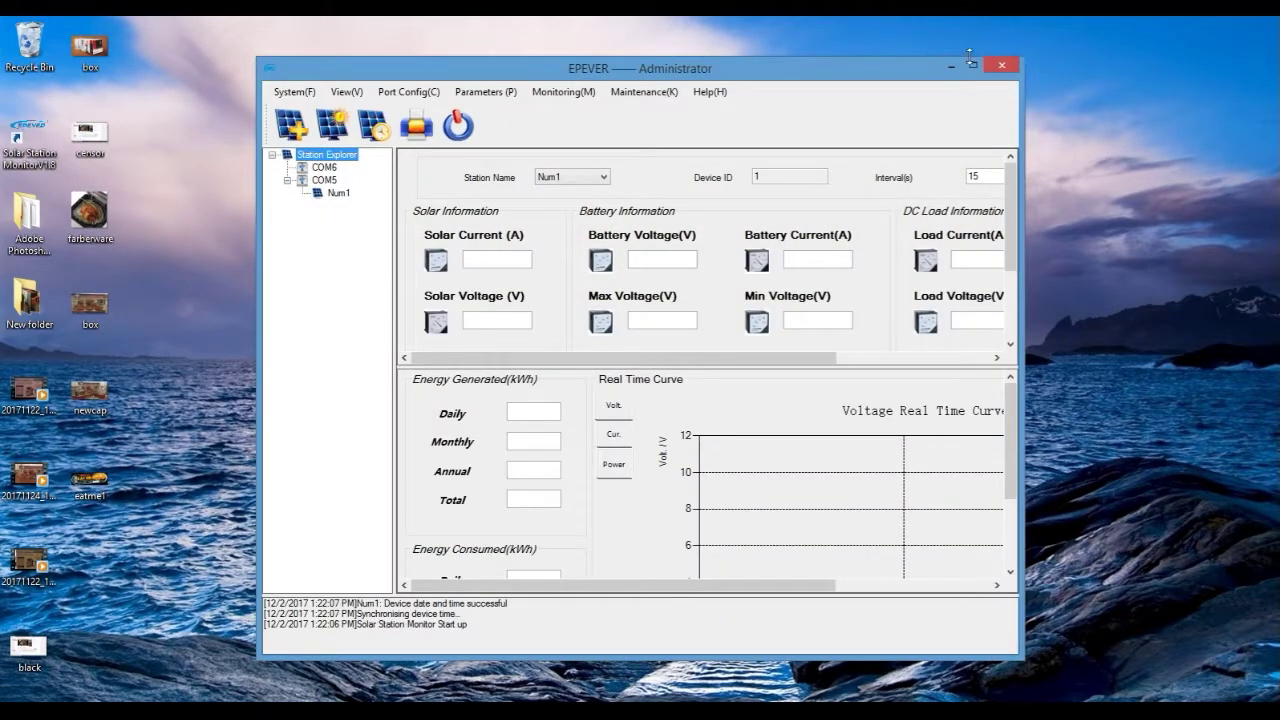
click(976, 66)
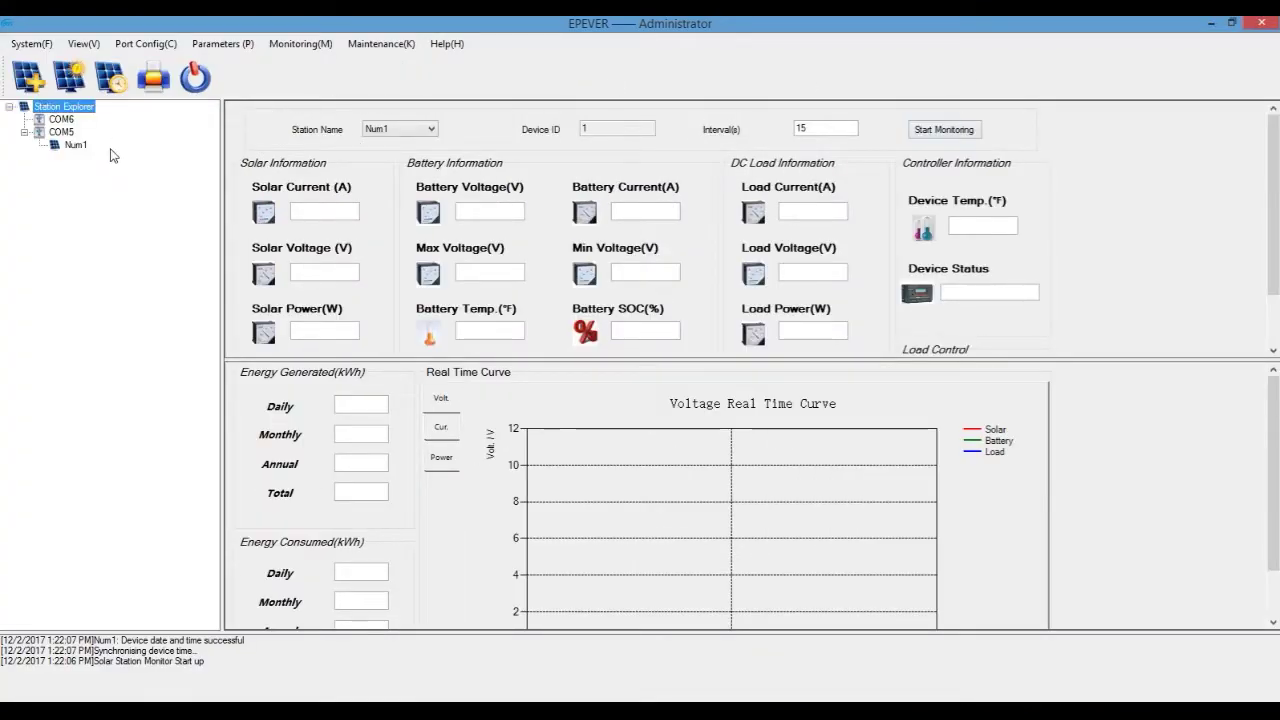
Hide the tool bar and the messages window to enlarge the monitoring view
click(86, 44)
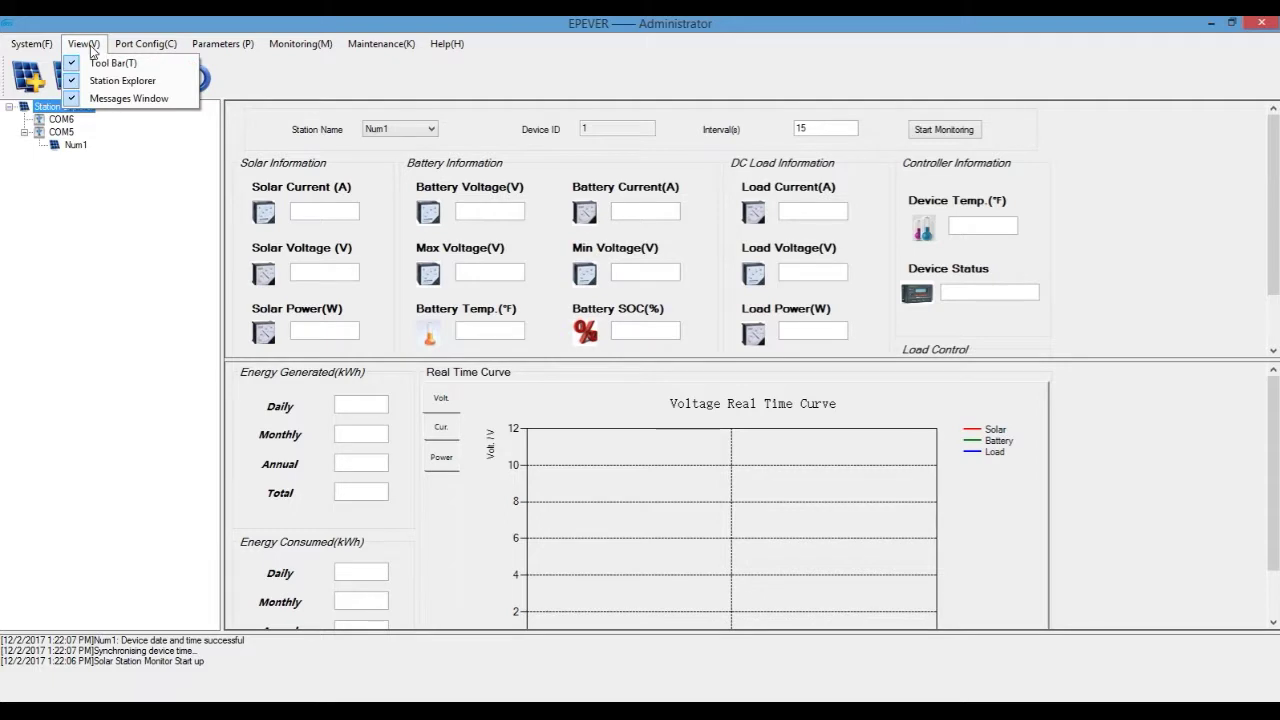
click(98, 62)
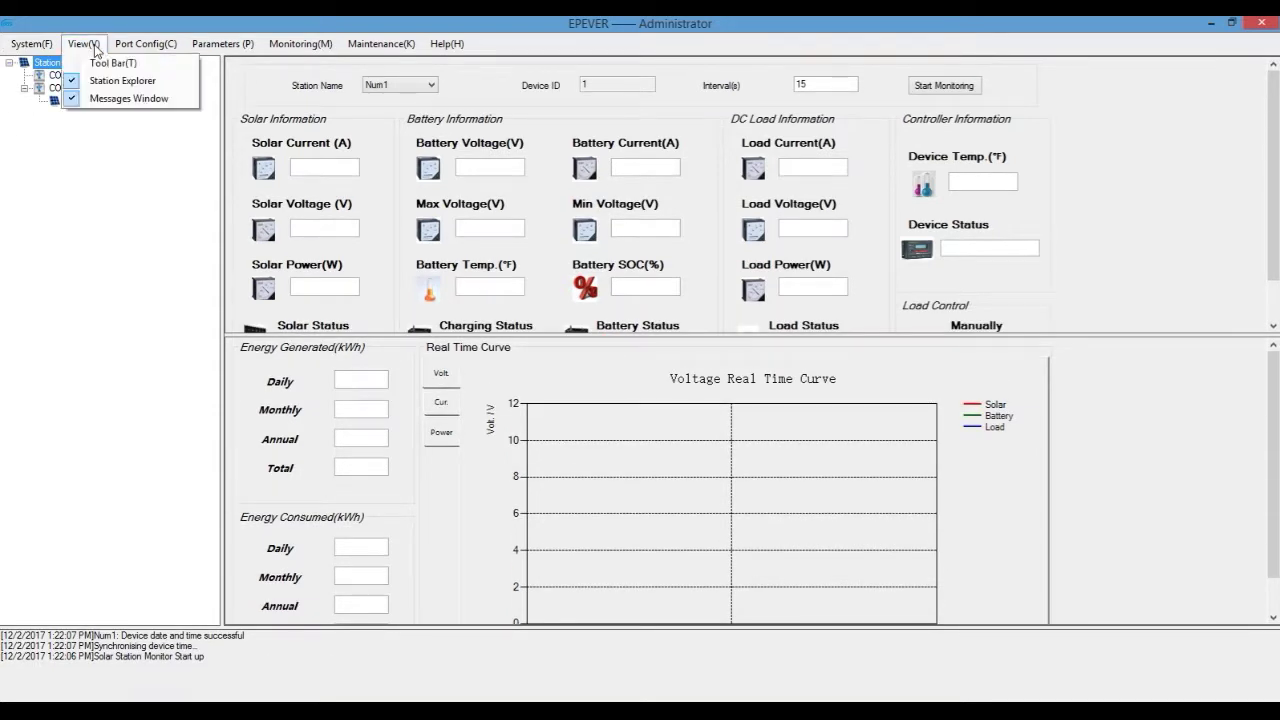
click(100, 98)
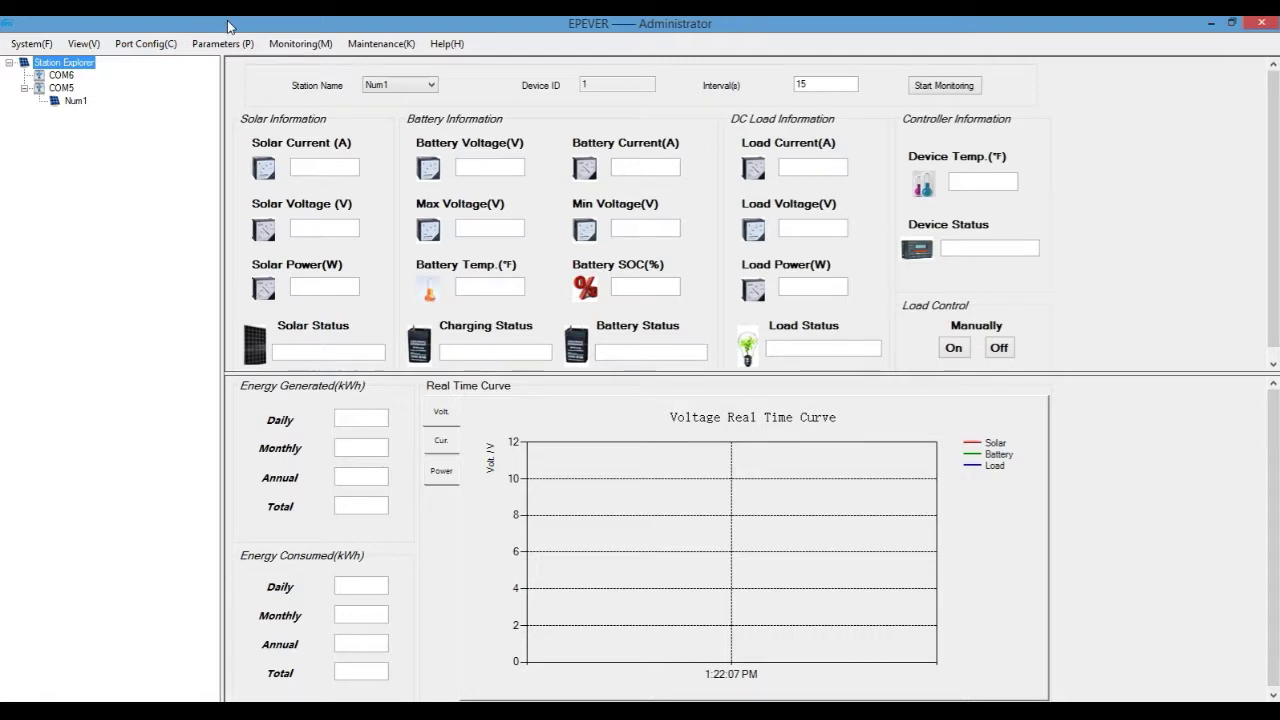
Add station Num2 with device ID 2 on port COM6, setting its rated voltage to 12 V
click(28, 44)
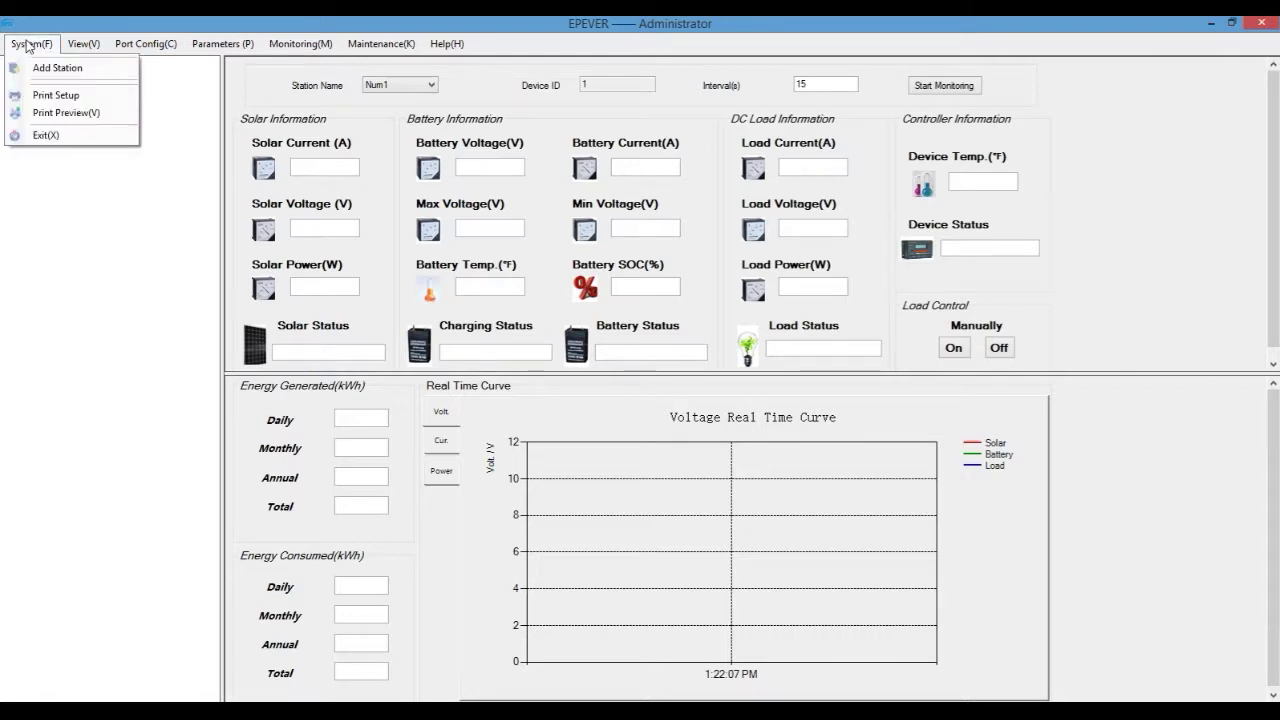
click(50, 67)
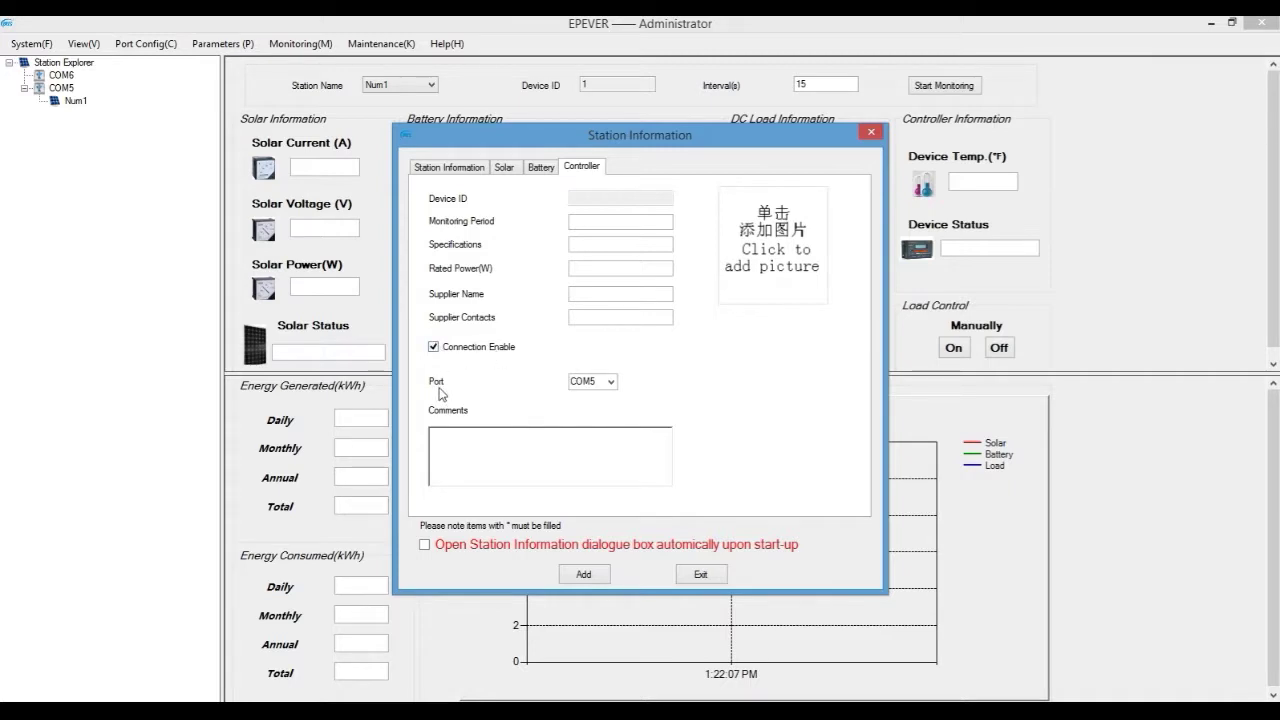
click(611, 382)
click(594, 396)
click(452, 170)
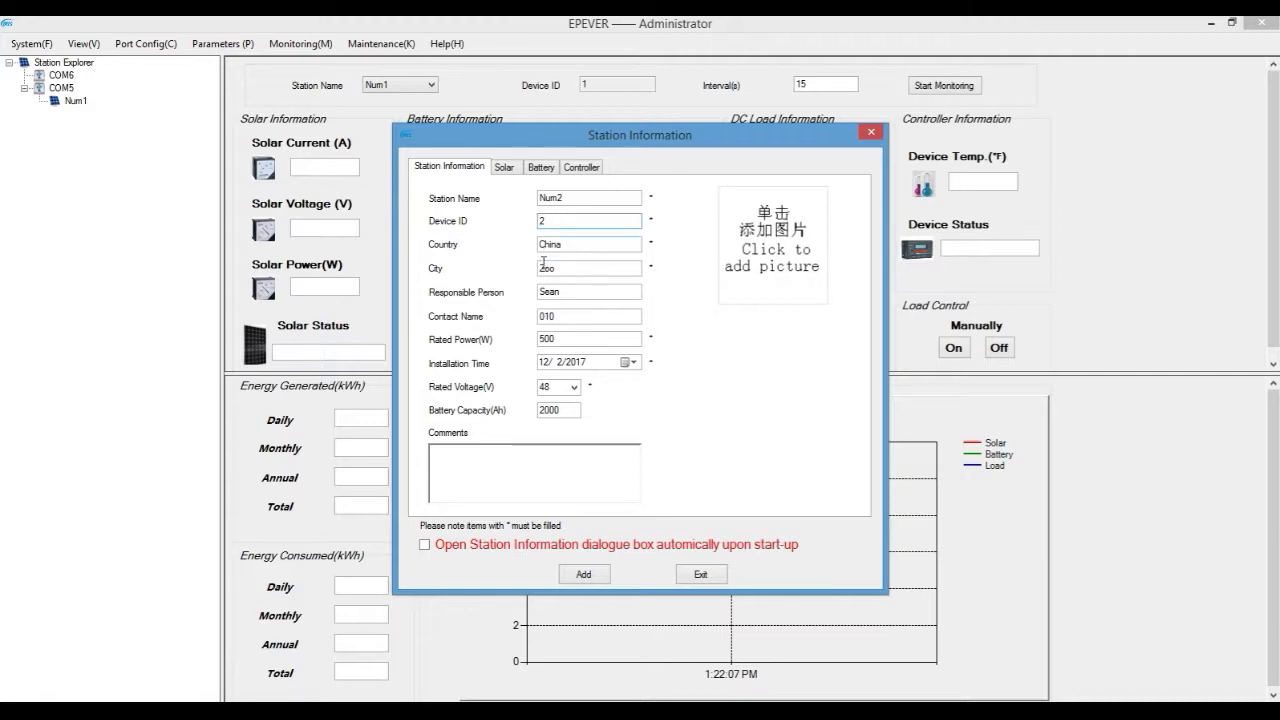
click(575, 390)
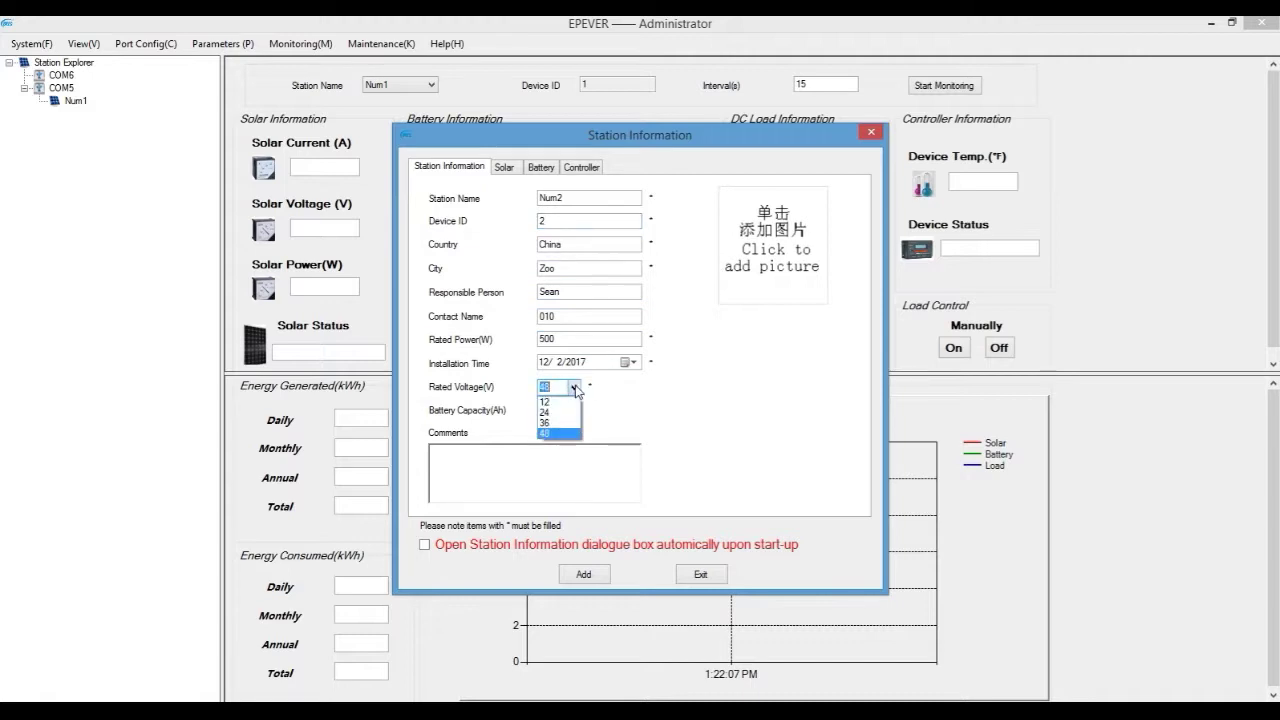
click(570, 400)
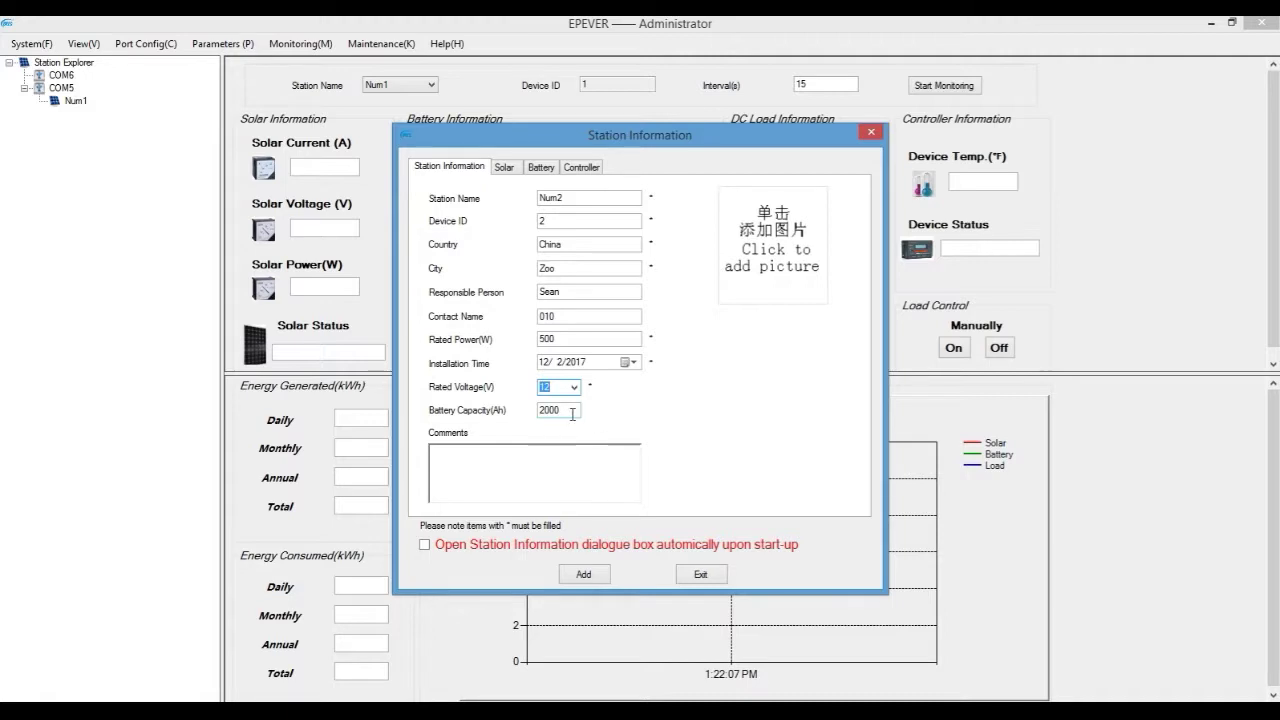
click(585, 576)
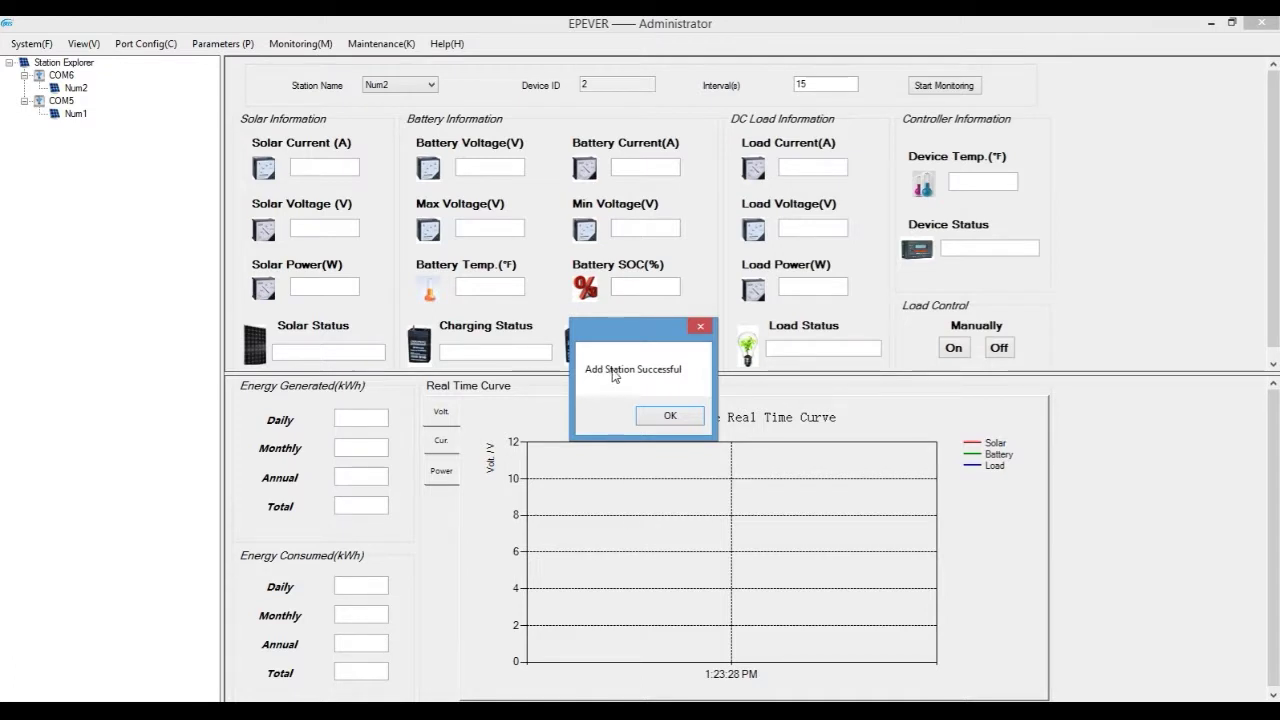
click(673, 416)
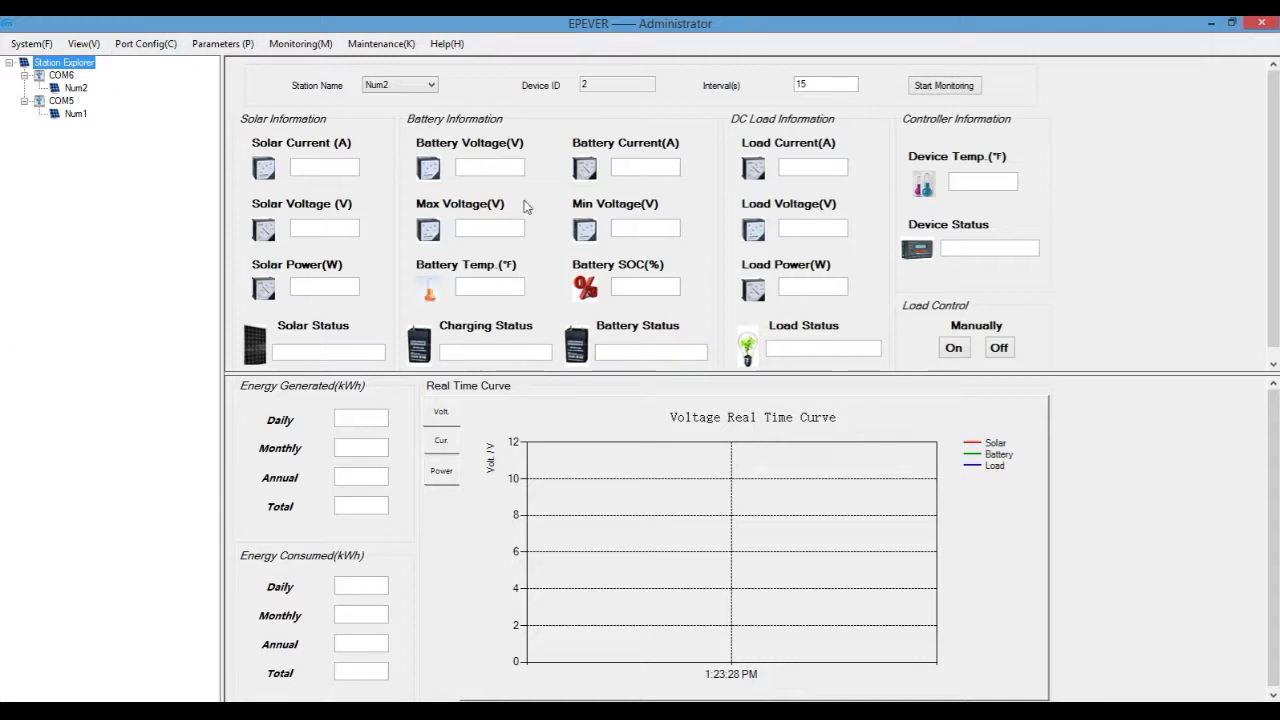
Open the Device ID Settings and read the ID of the controller on port COM5
click(212, 45)
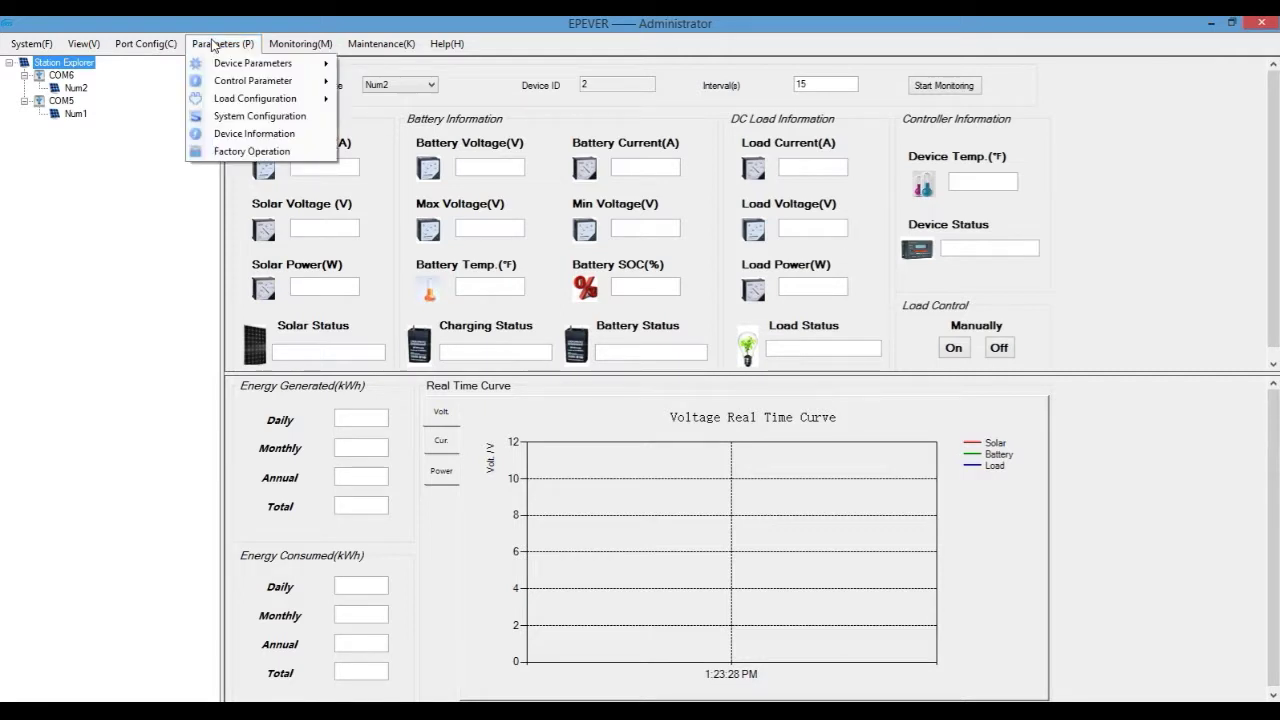
mouse_move(242, 68)
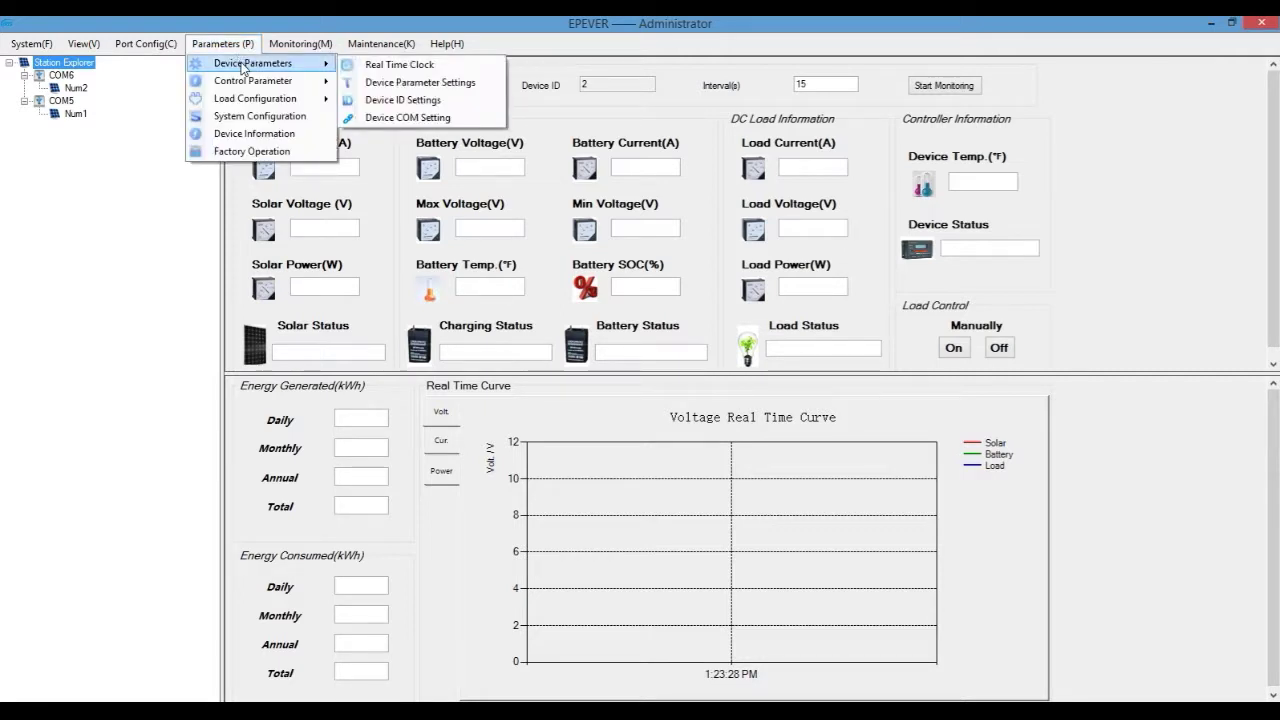
click(410, 100)
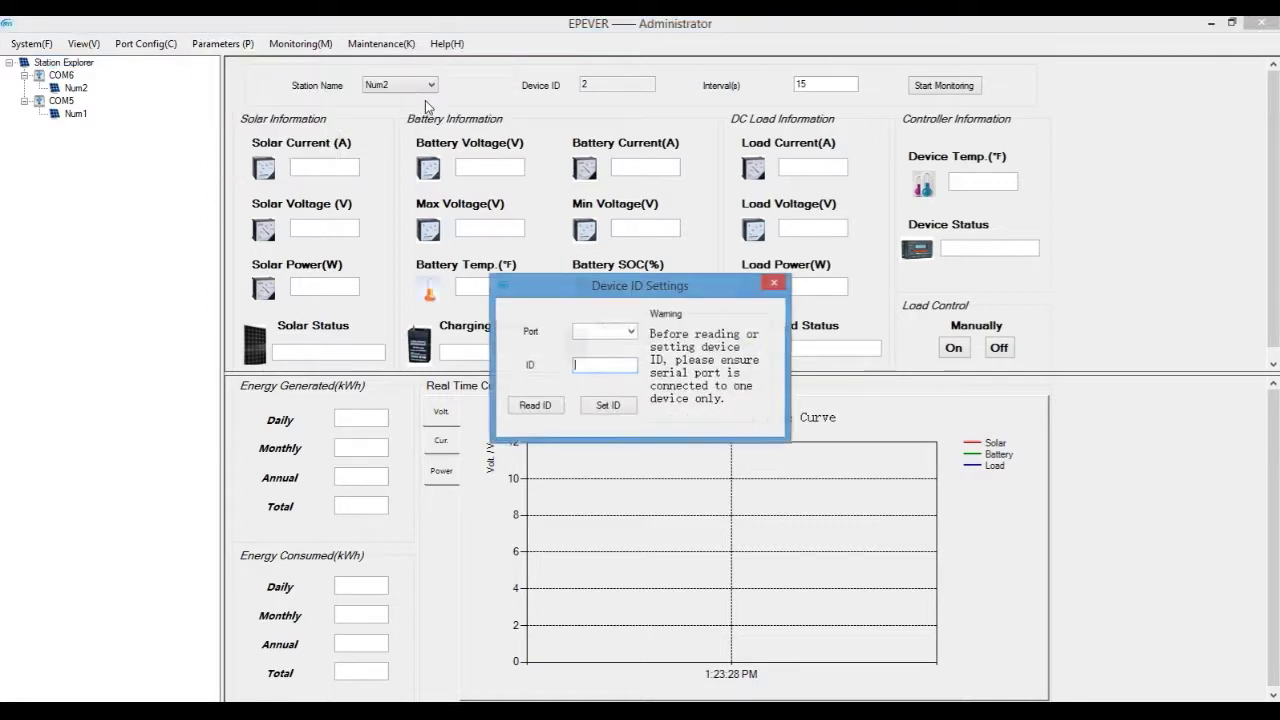
click(632, 332)
click(612, 357)
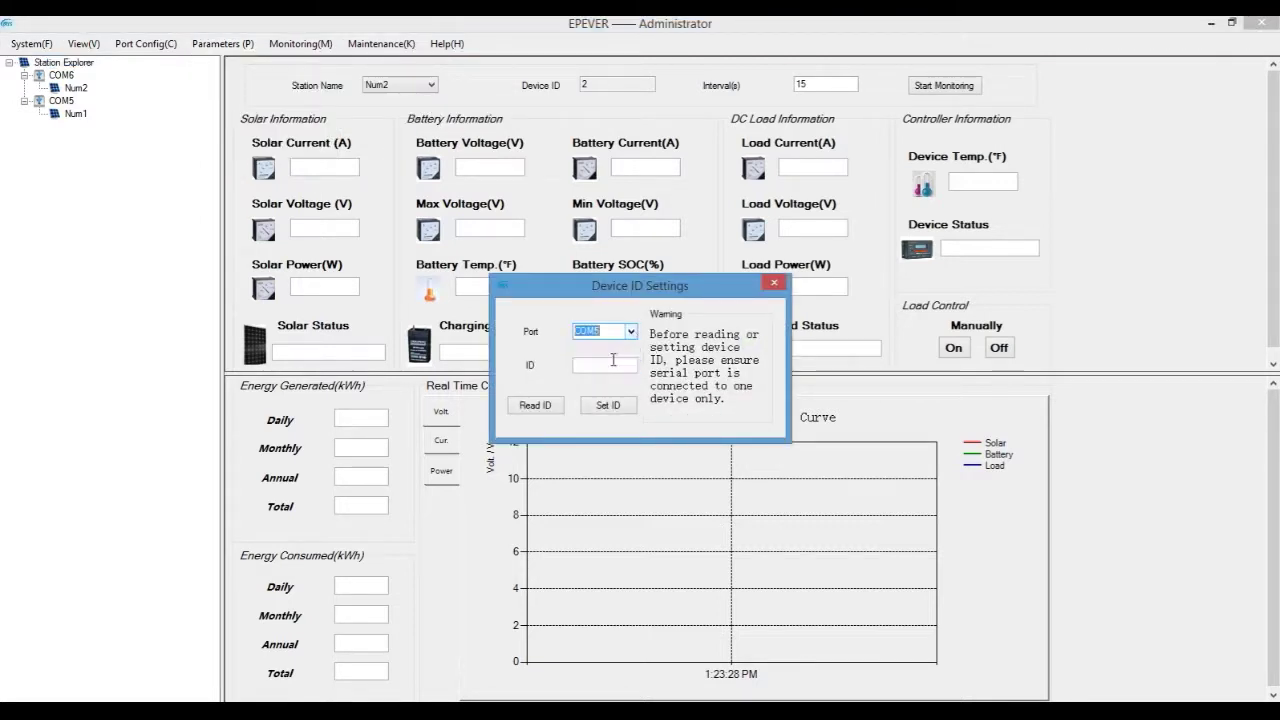
click(545, 412)
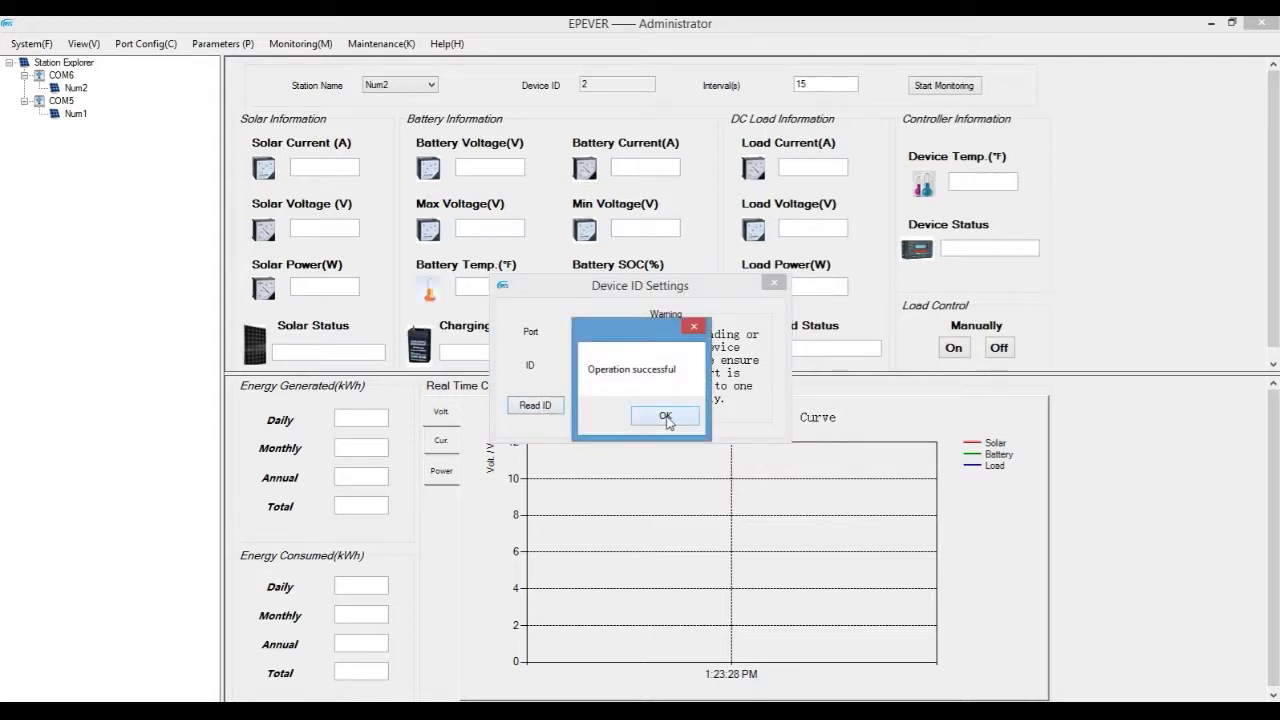
click(669, 422)
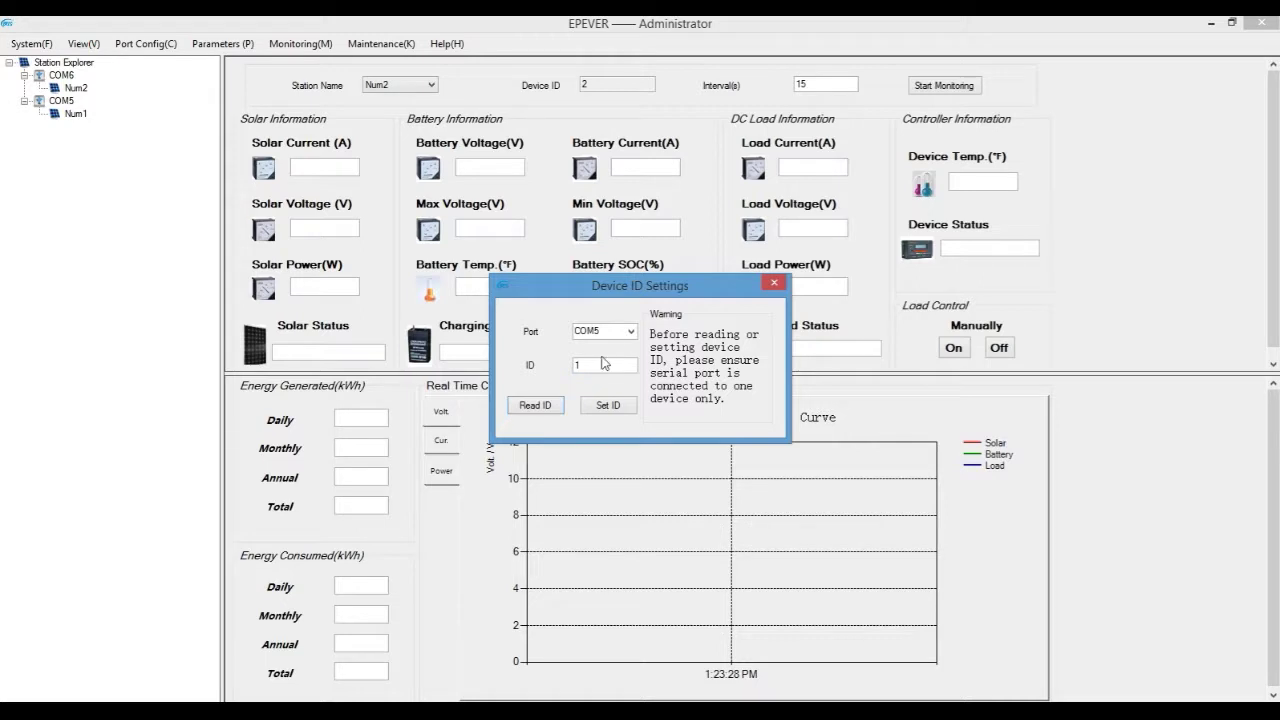
Read the device ID of the controller connected on port COM6
click(630, 331)
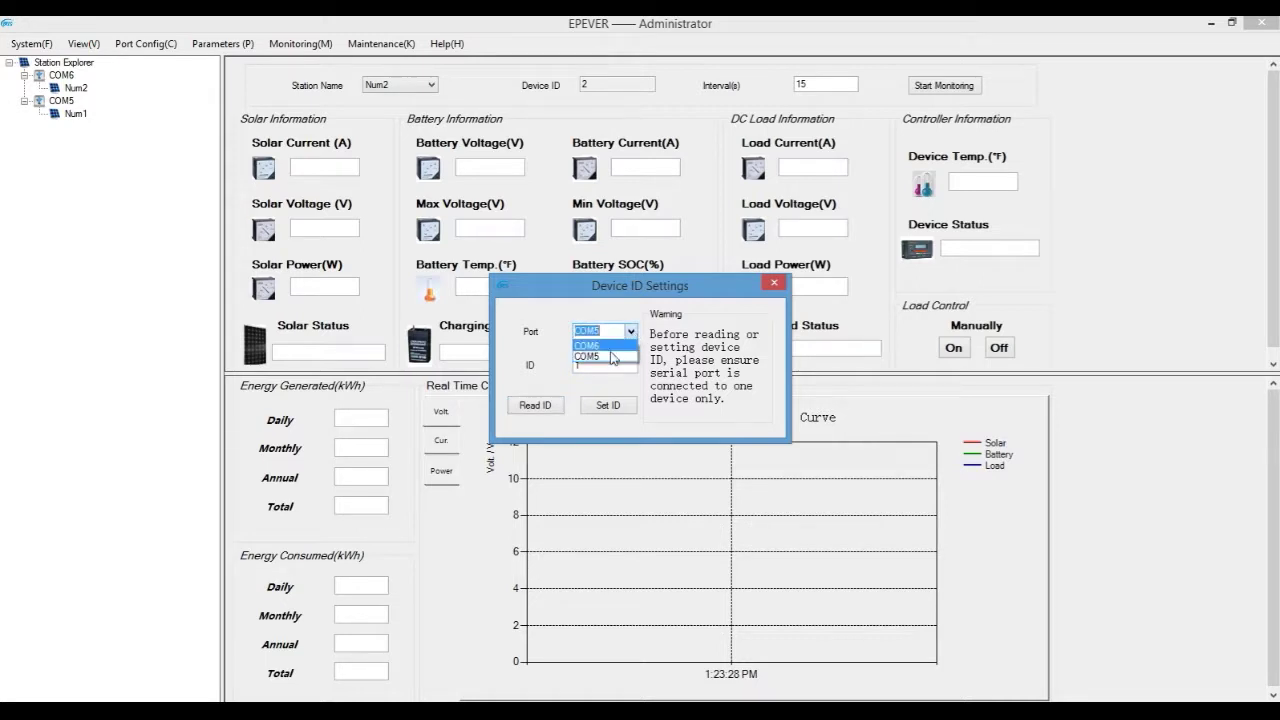
click(610, 347)
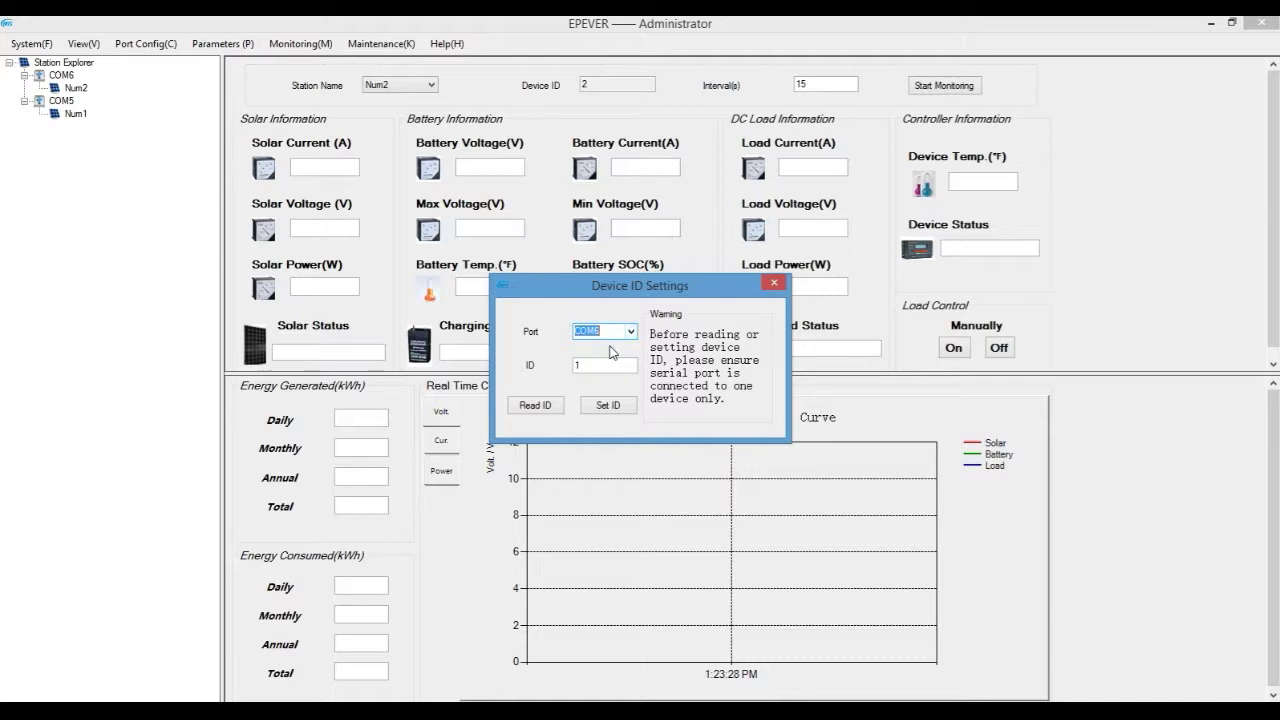
click(535, 407)
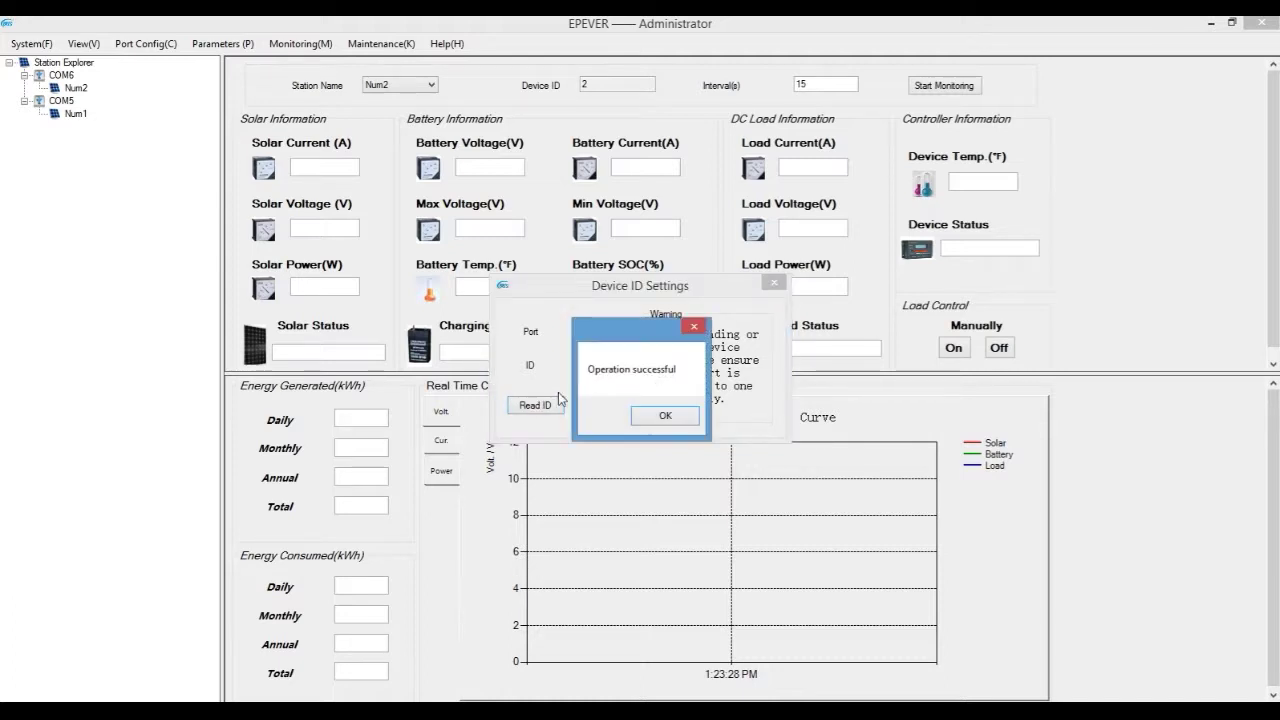
click(647, 421)
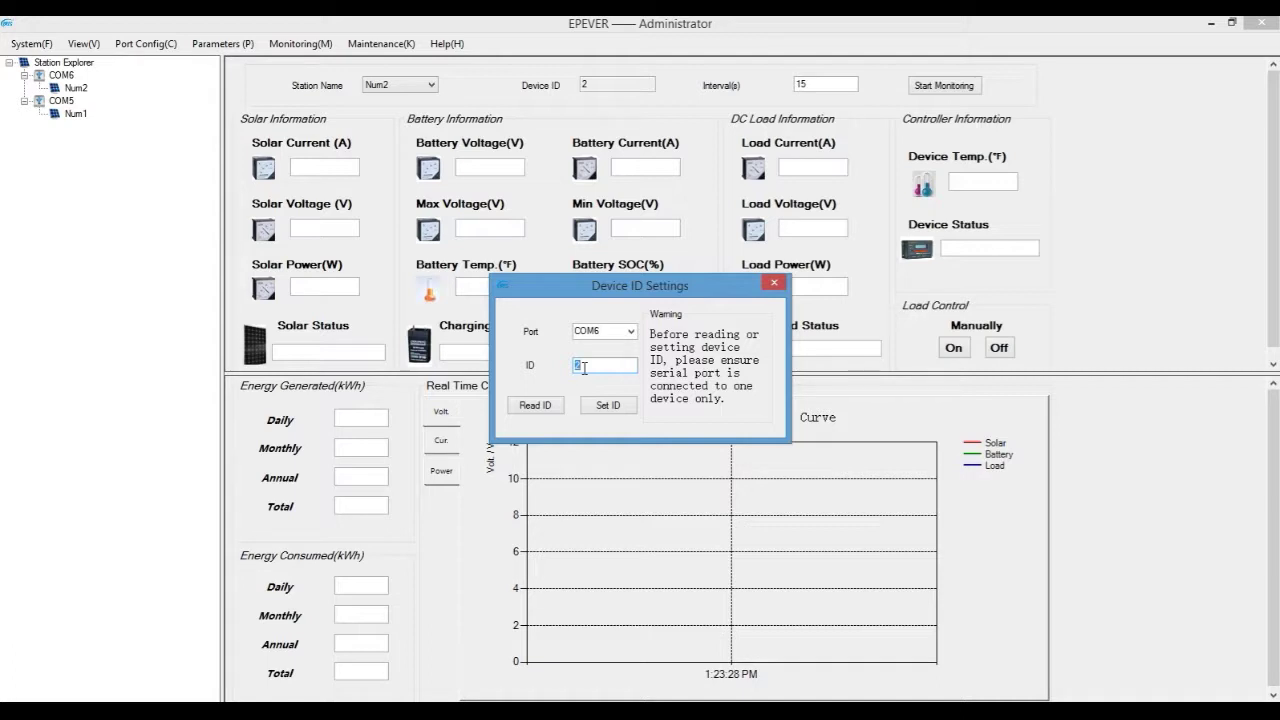
Set the device ID of the COM6 controller to 2 and close the Device ID Settings
text(2)
click(609, 408)
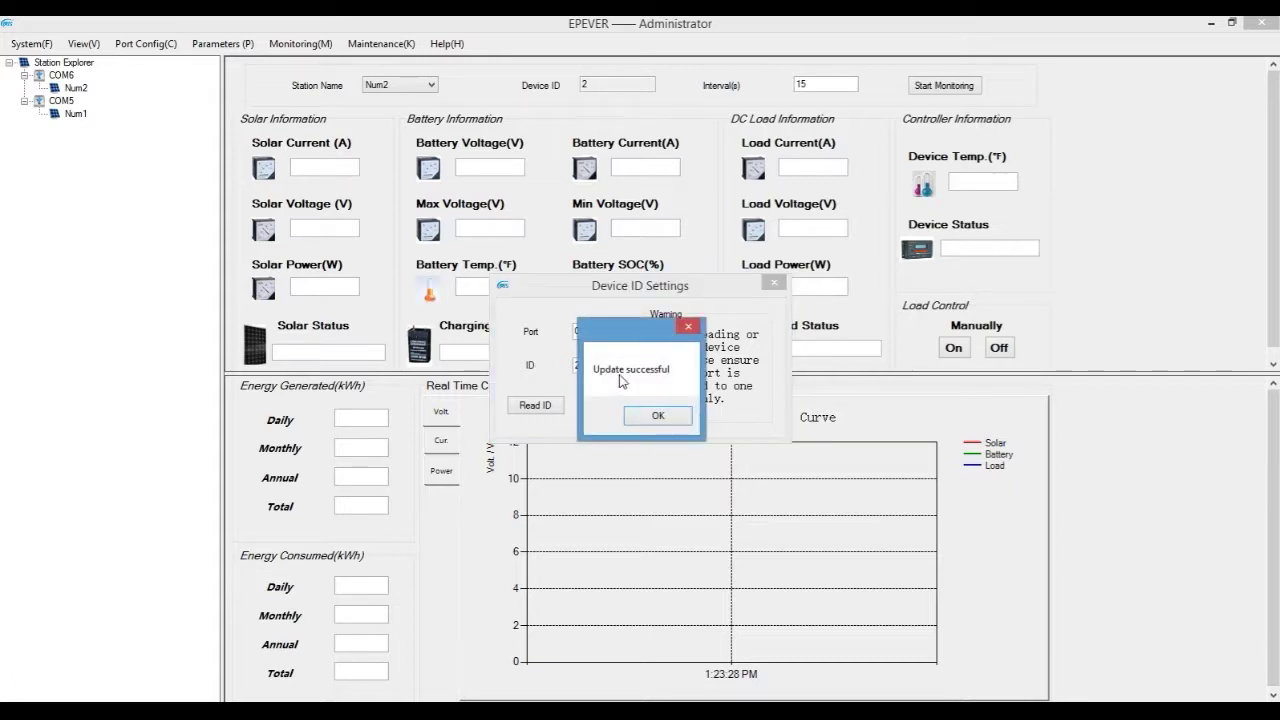
click(657, 416)
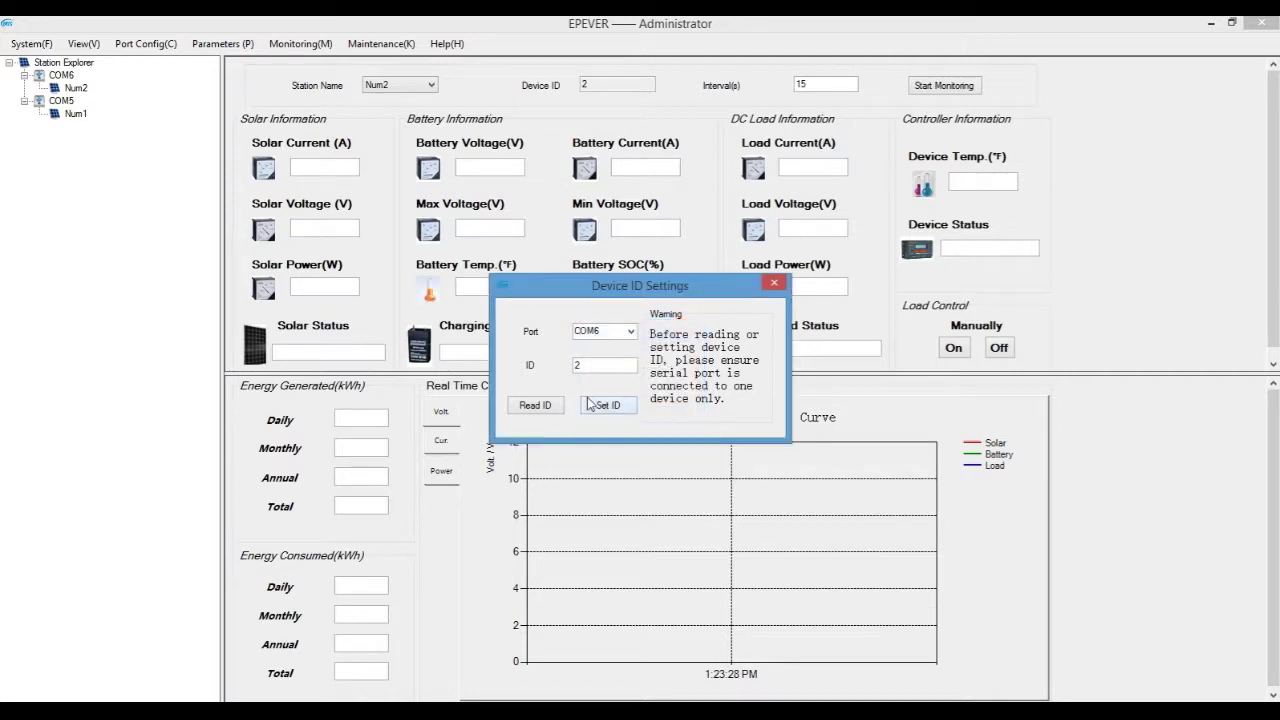
click(774, 284)
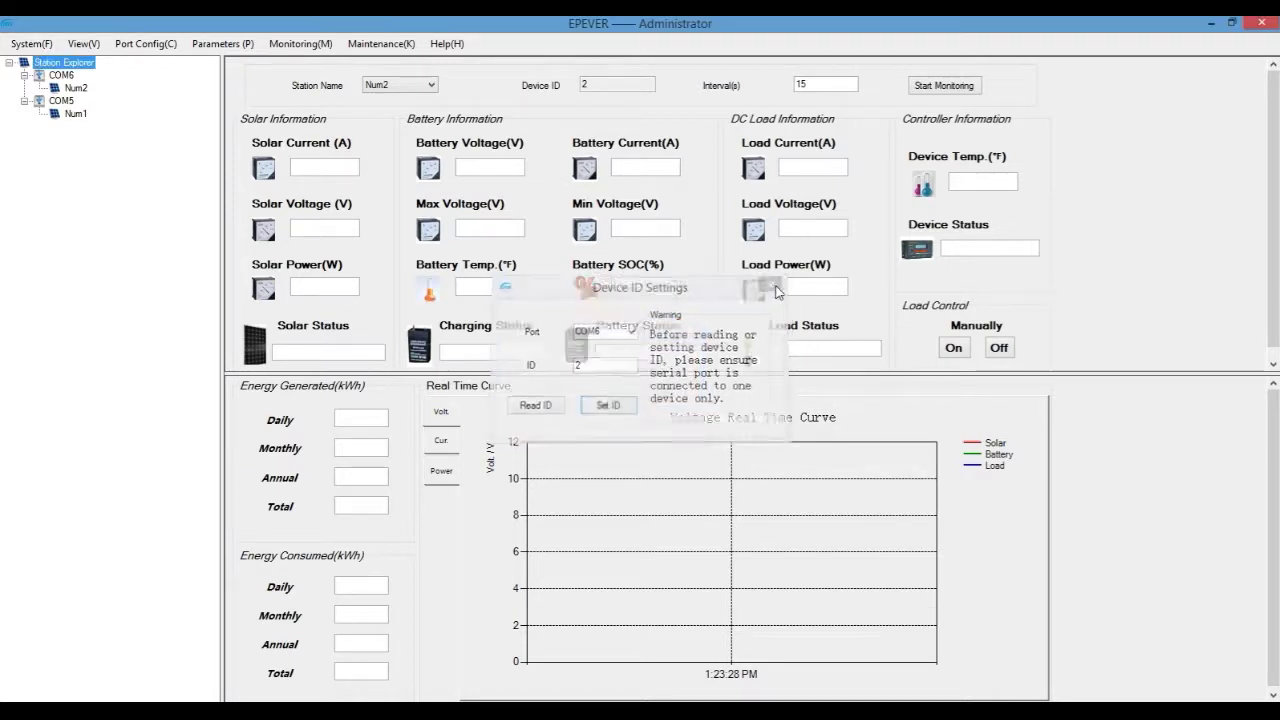
Monitor station Num1 to check its live solar and battery readings, and stop the monitoring
click(428, 88)
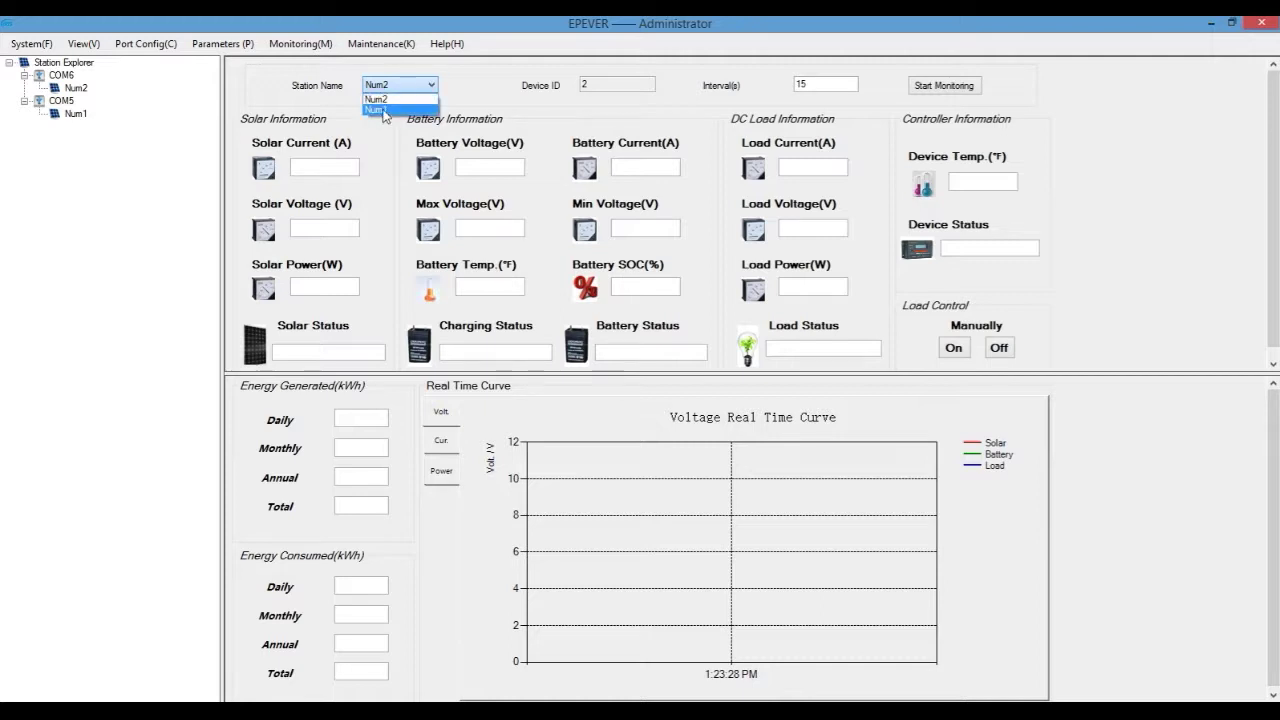
click(382, 111)
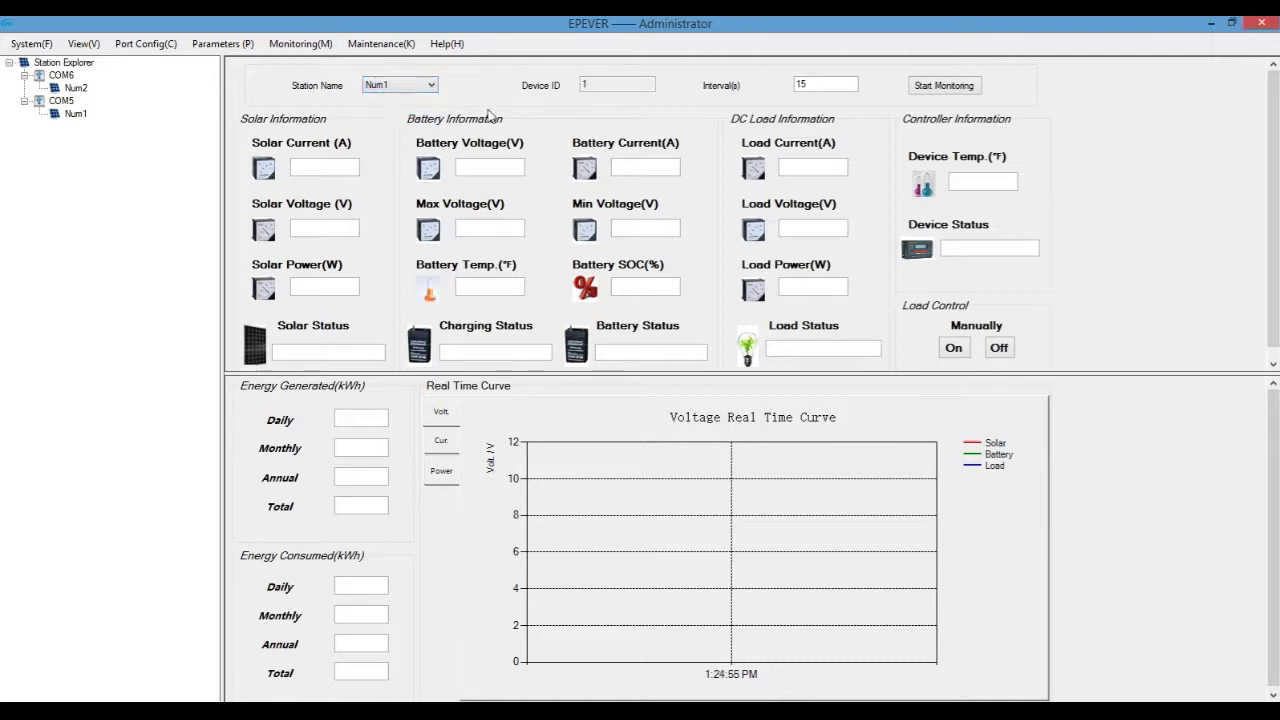
click(940, 86)
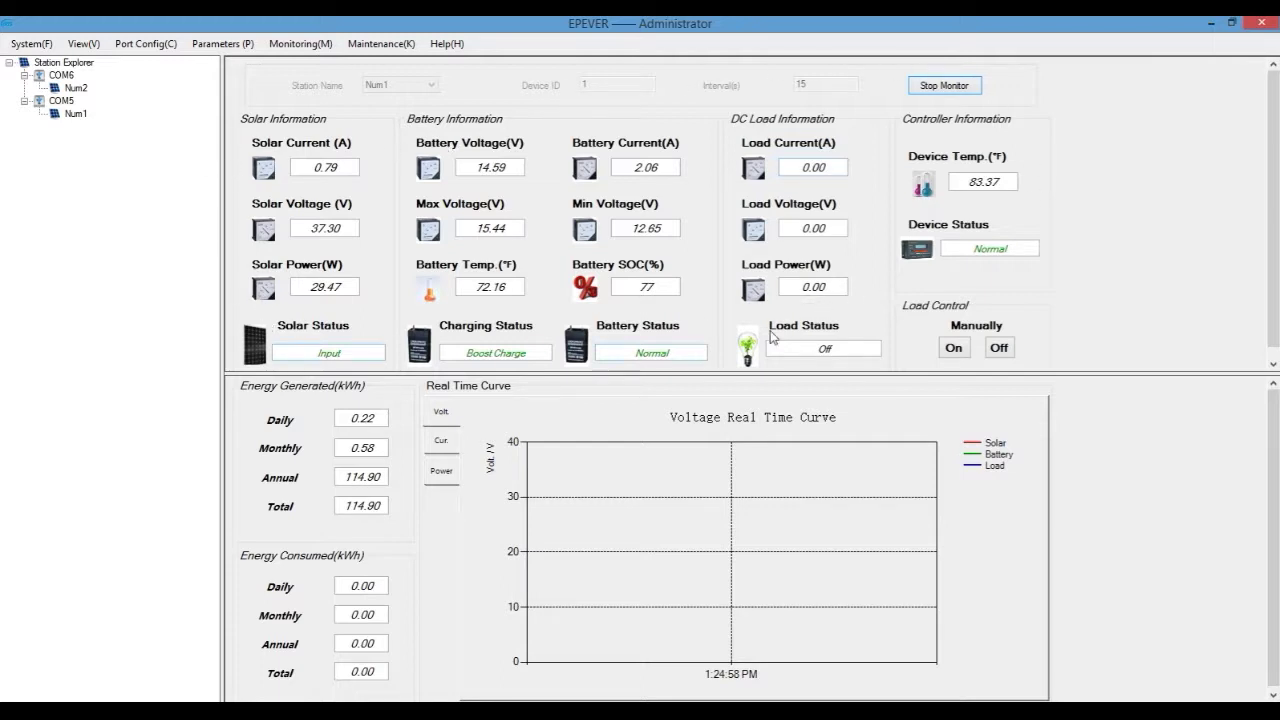
click(940, 88)
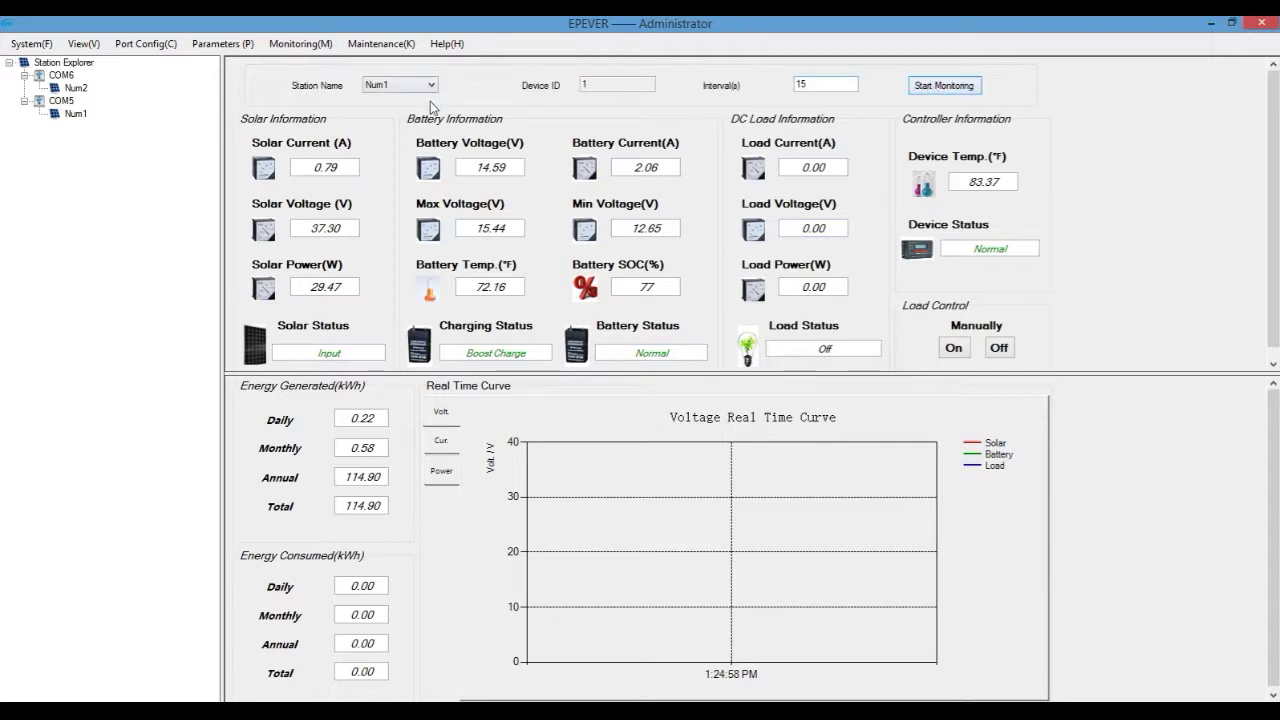
Switch to station Num2, monitor its live readings and voltage curve, and stop the monitoring
click(433, 88)
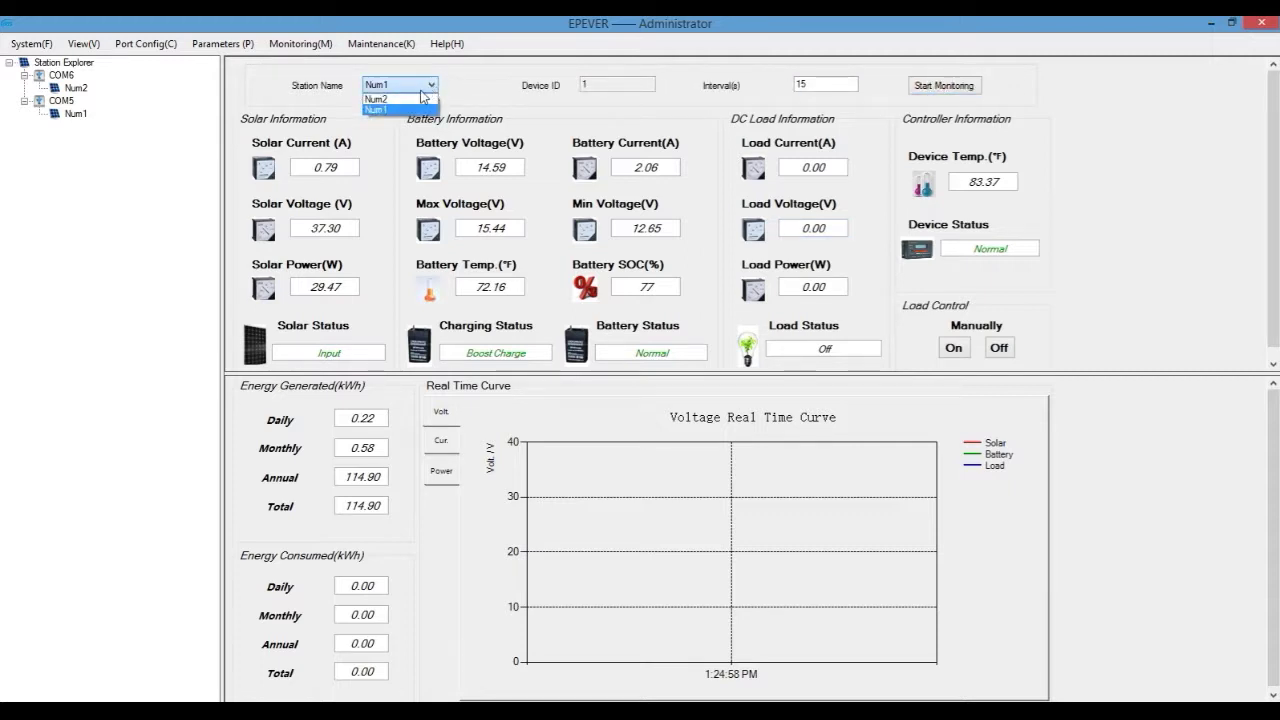
click(403, 103)
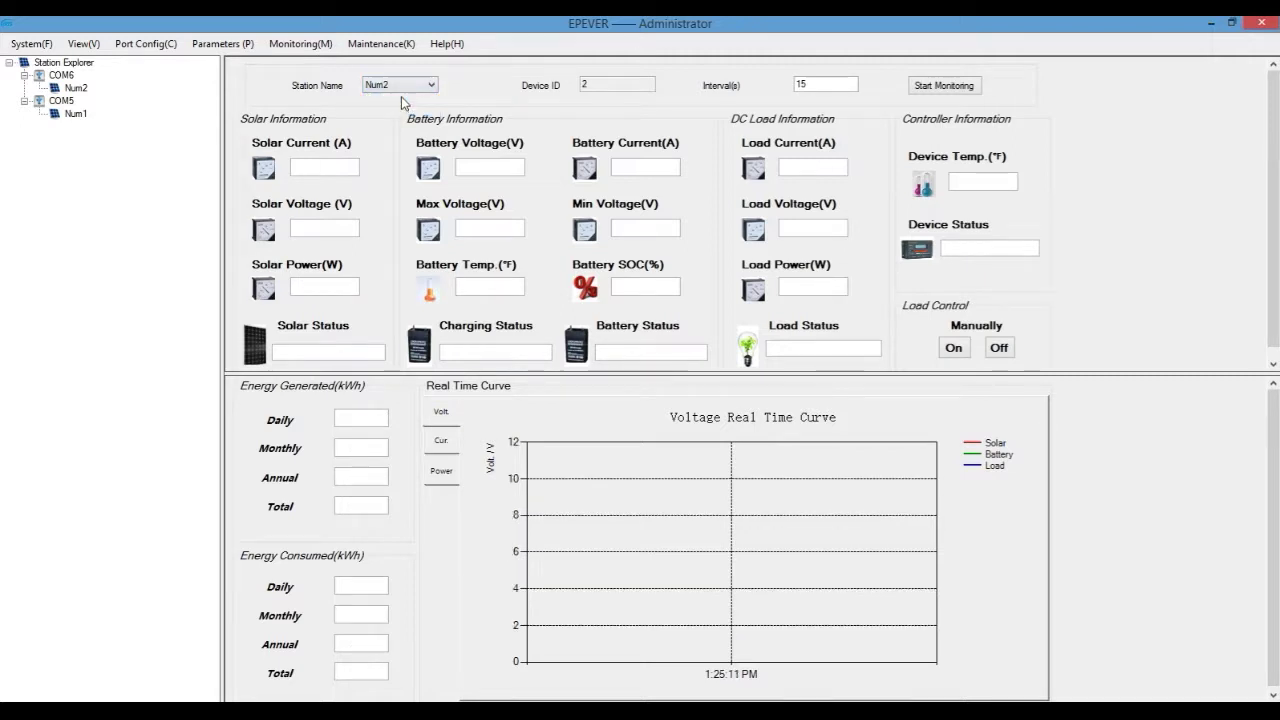
click(940, 88)
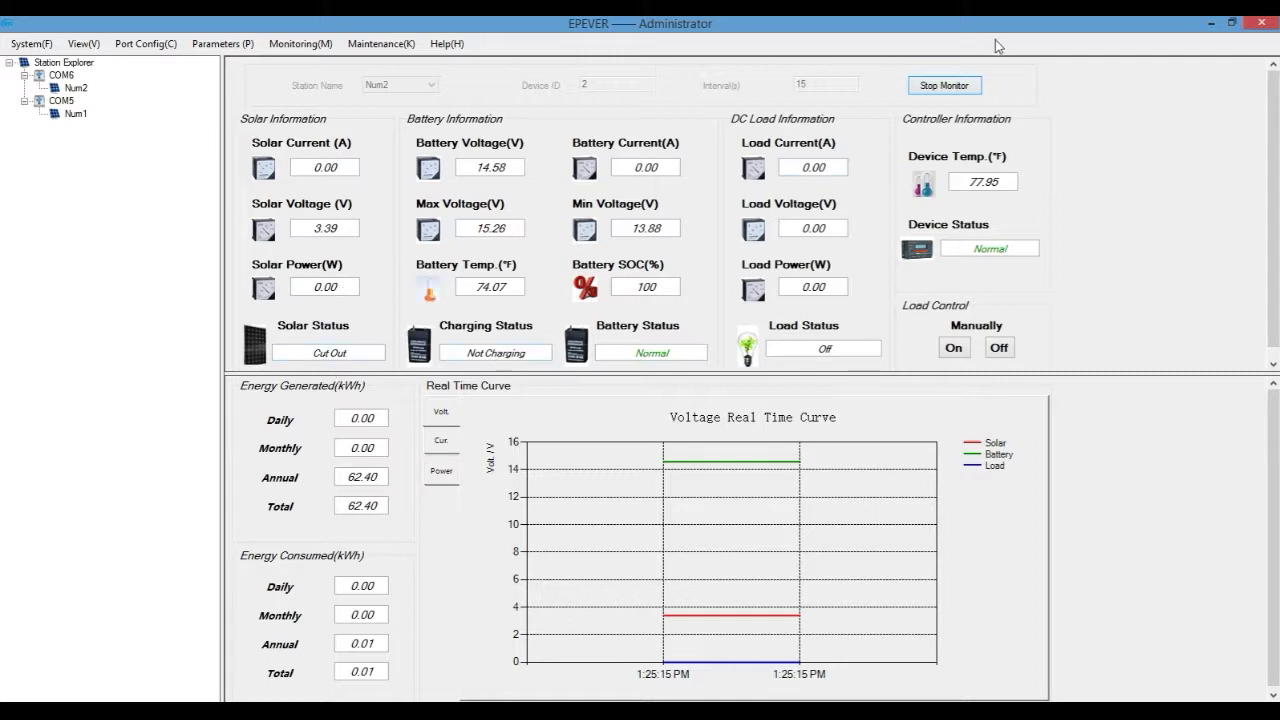
click(943, 87)
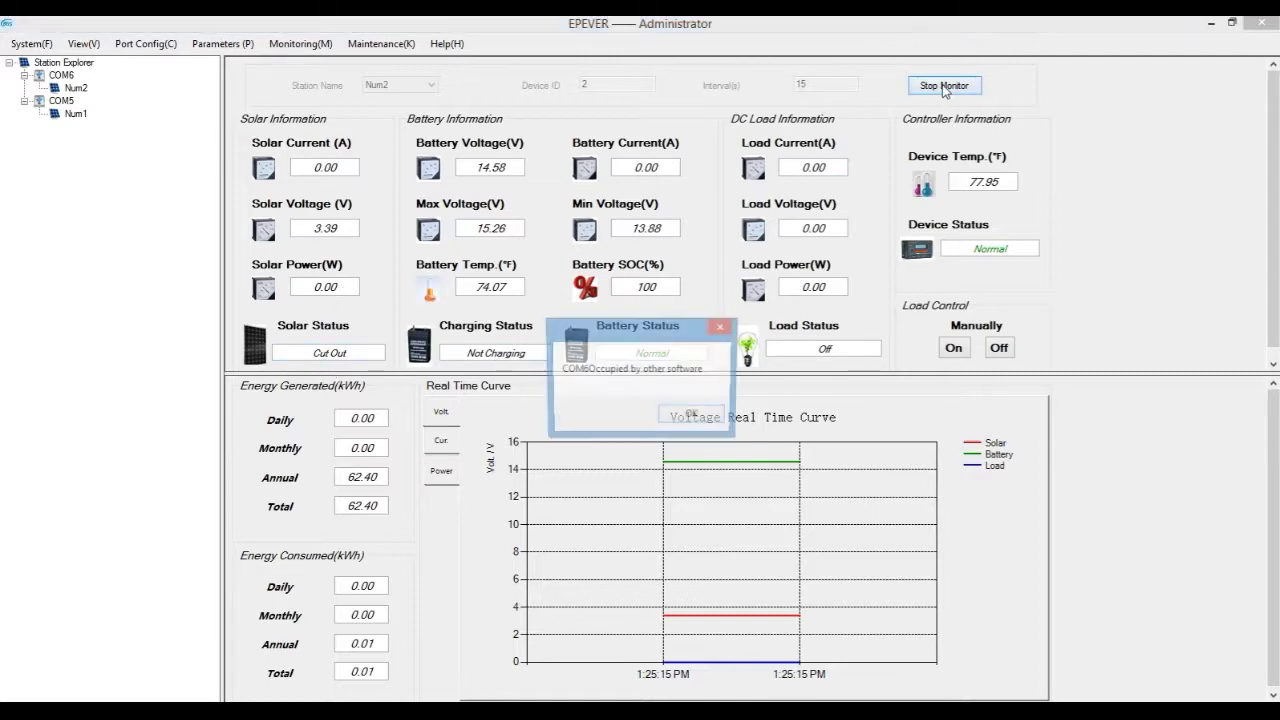
click(694, 415)
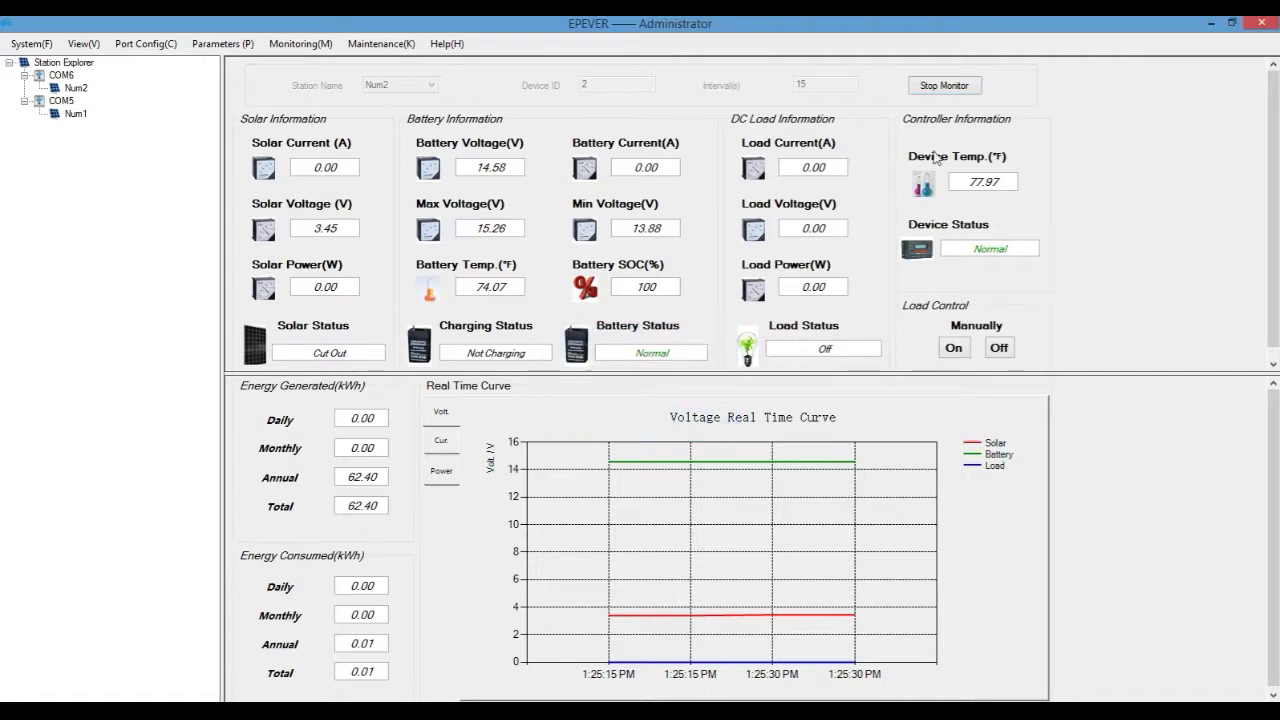
click(944, 88)
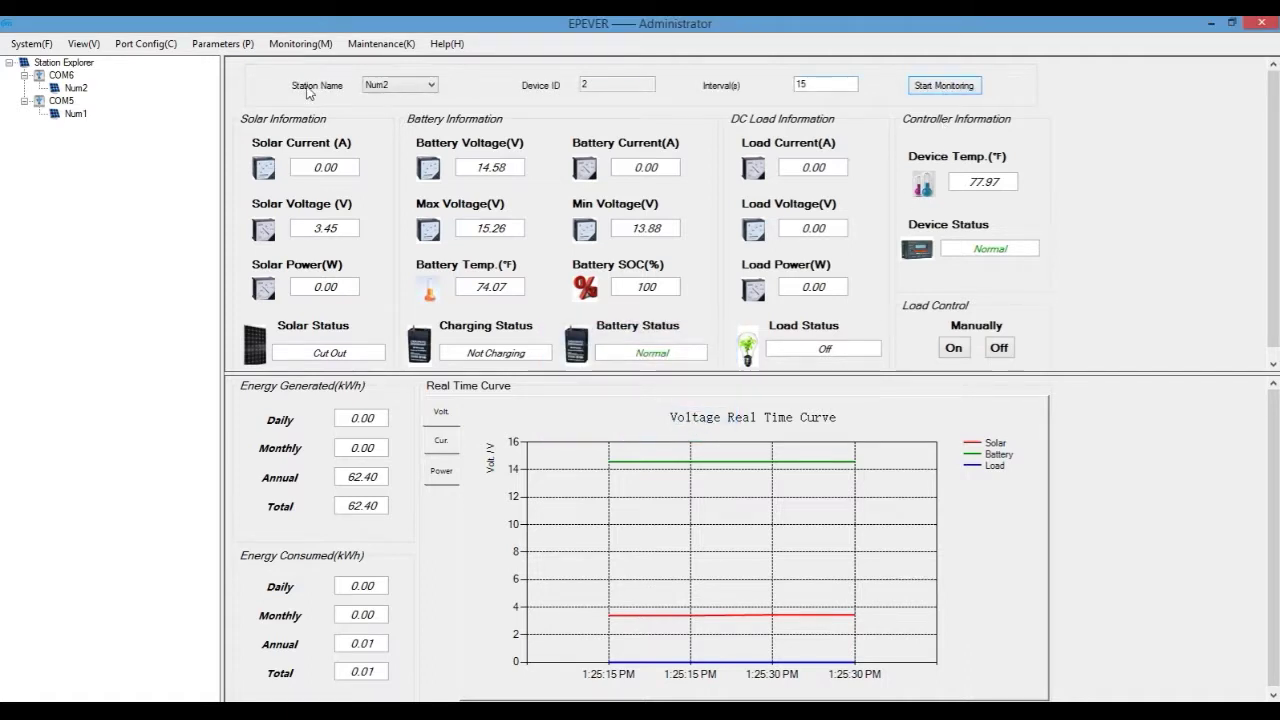
Return to station Num1, monitor its charging status again, and stop the monitoring
click(431, 85)
click(422, 110)
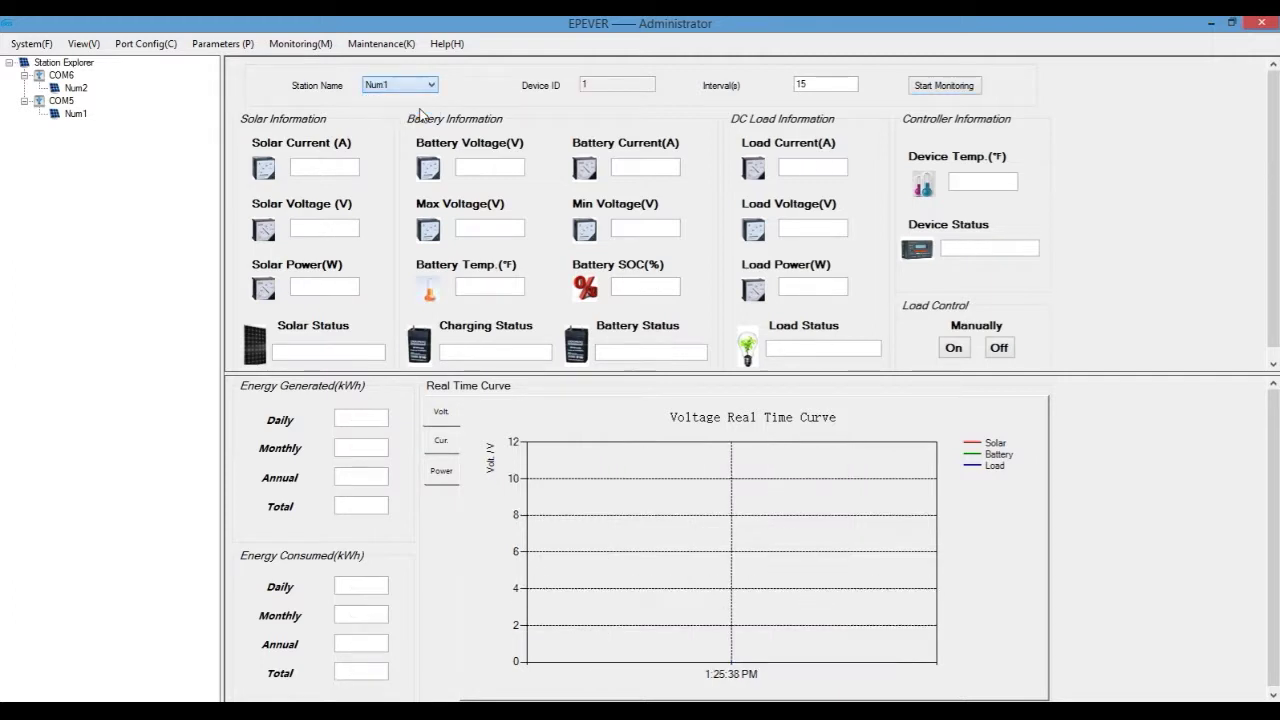
click(962, 87)
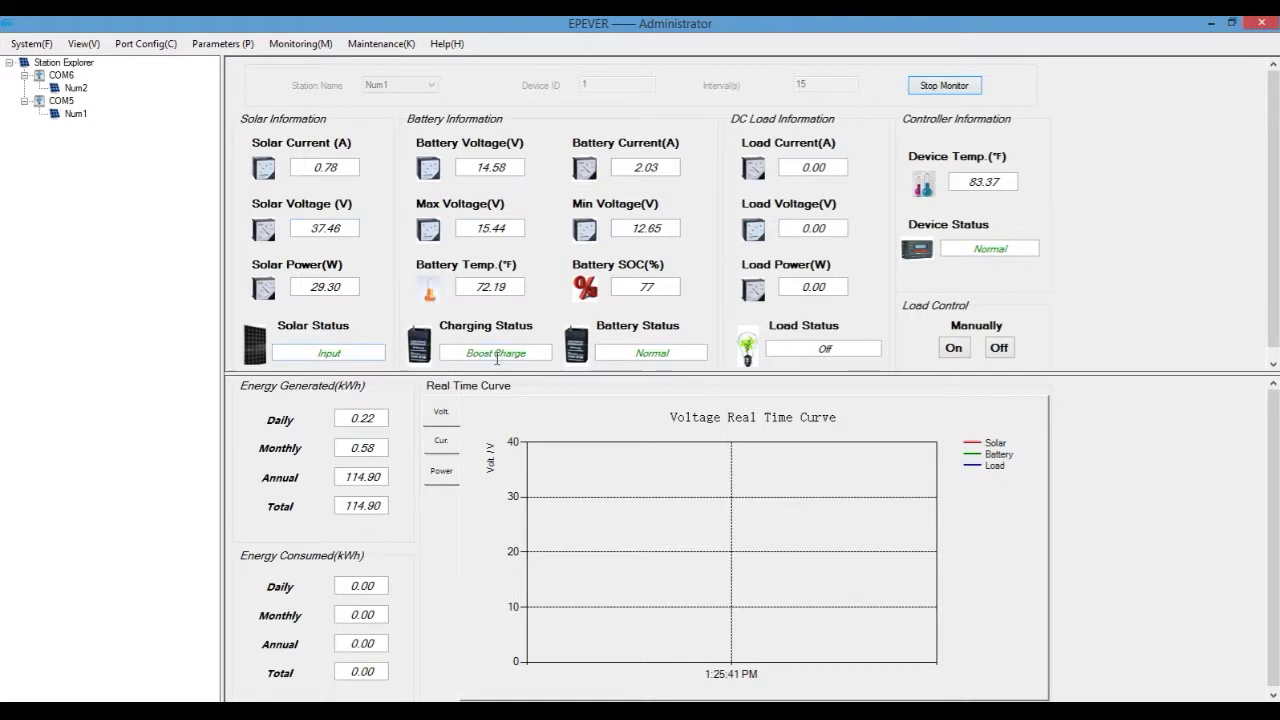
click(943, 88)
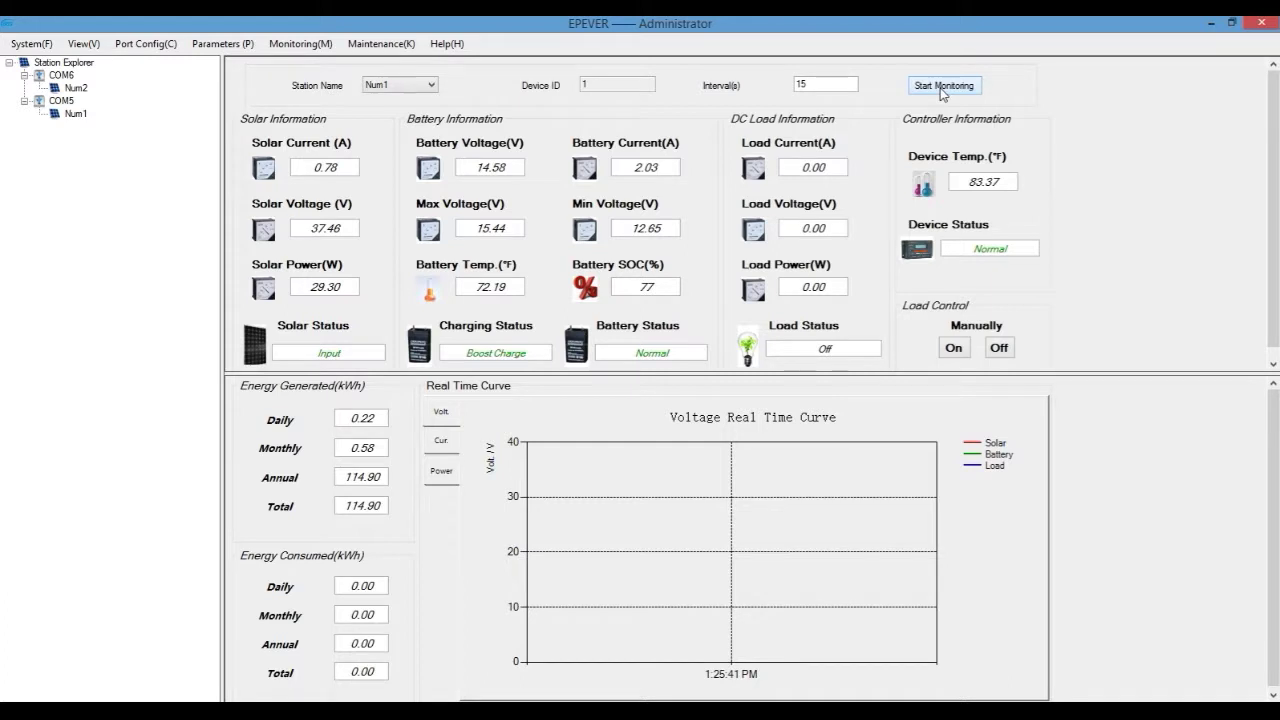
Select station Num2 again and restart its live monitoring
click(431, 86)
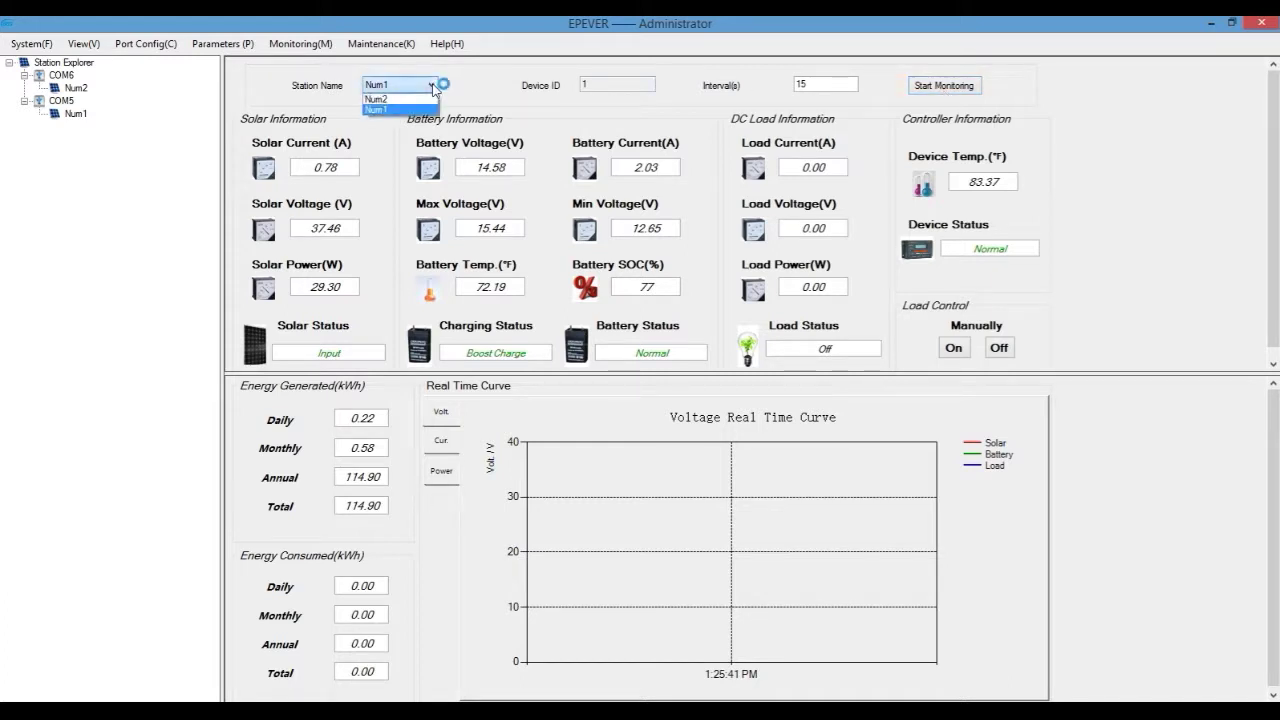
click(422, 100)
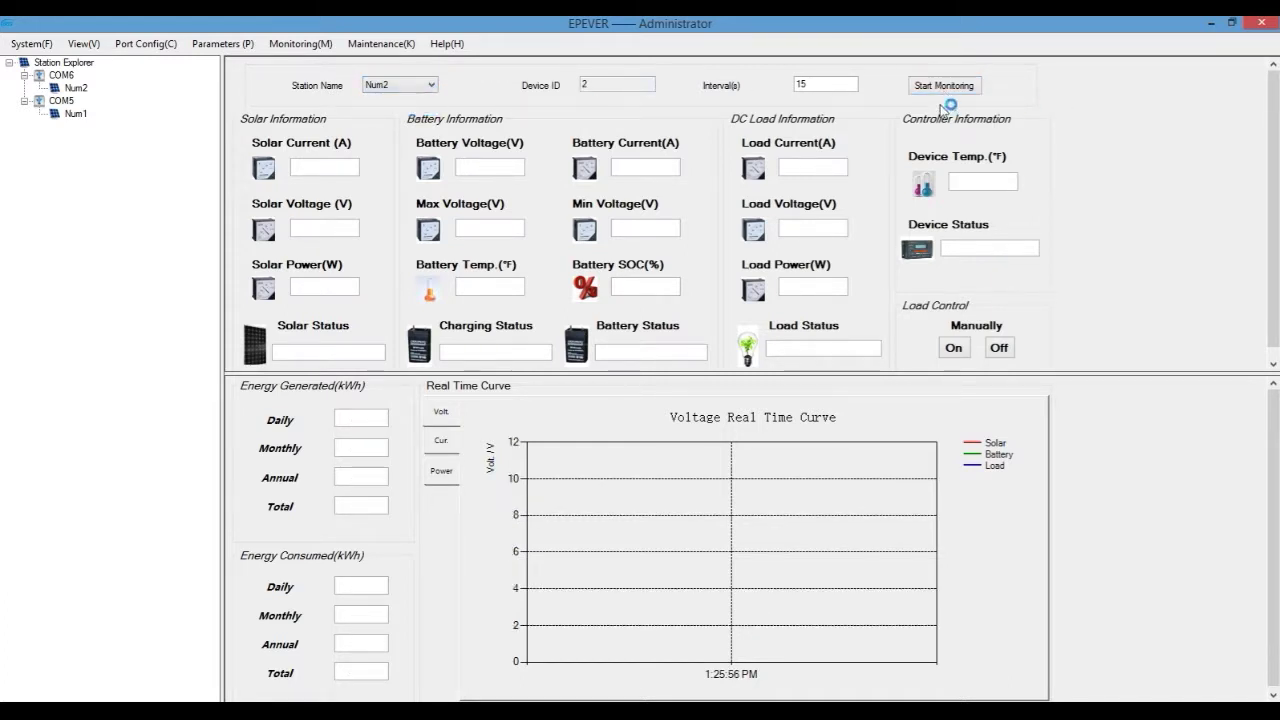
click(941, 89)
click(946, 86)
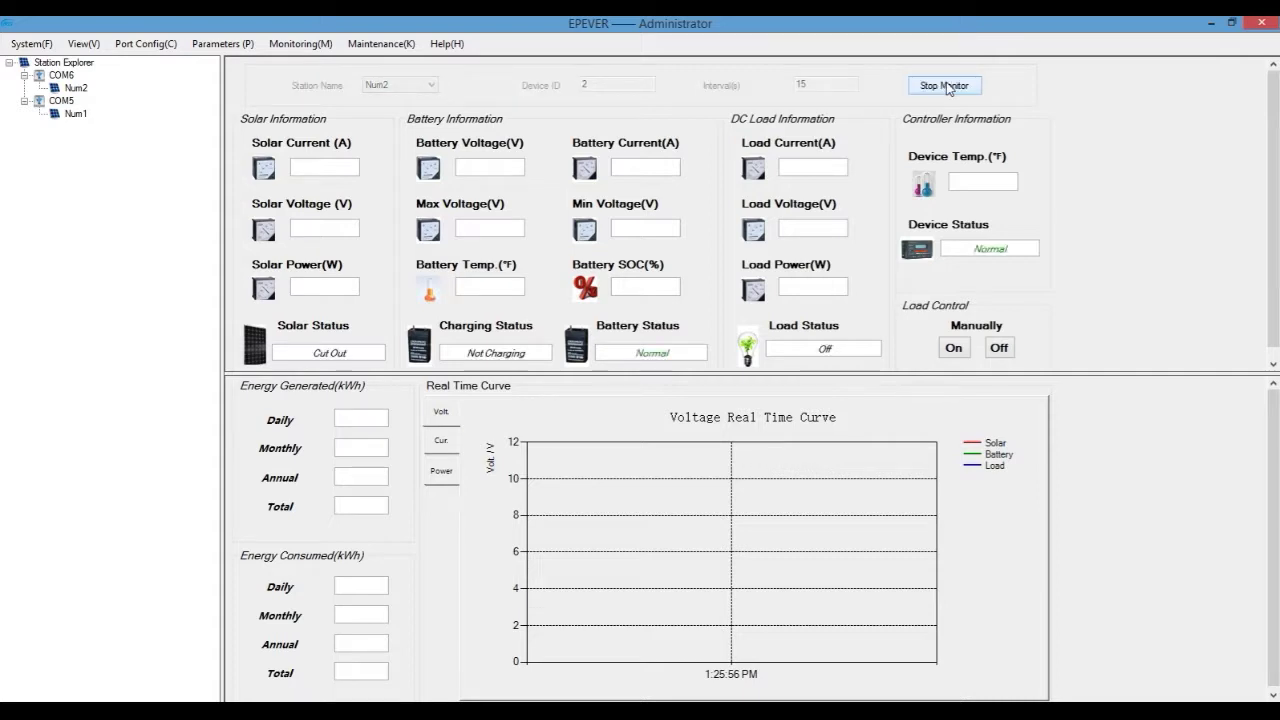